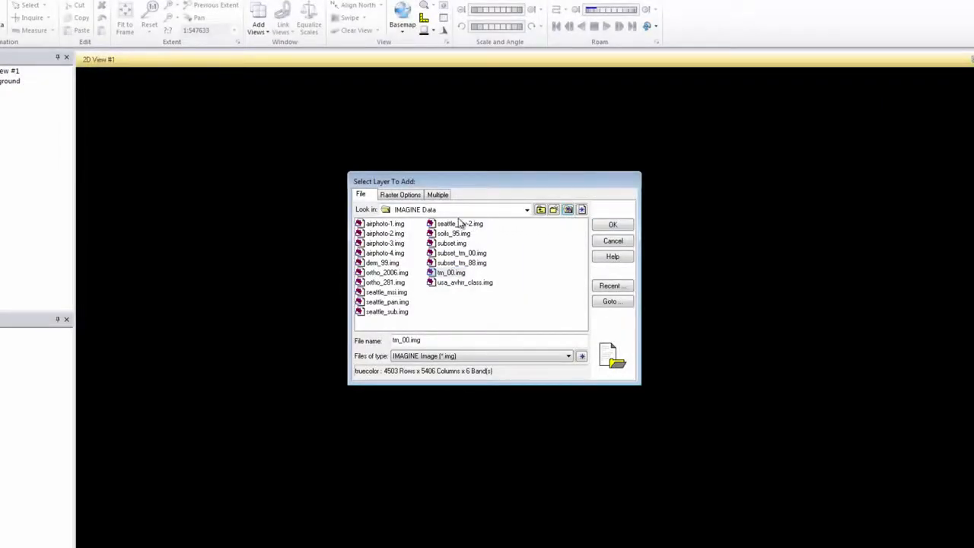
- Load tm_00.img as an independent file into 2D View #1 and fit it to the frame
click(438, 196)
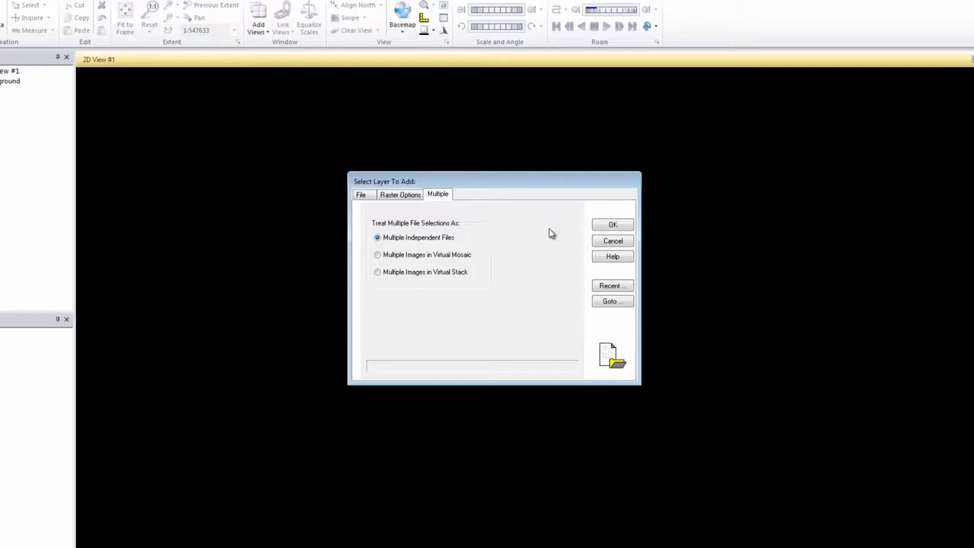
click(606, 226)
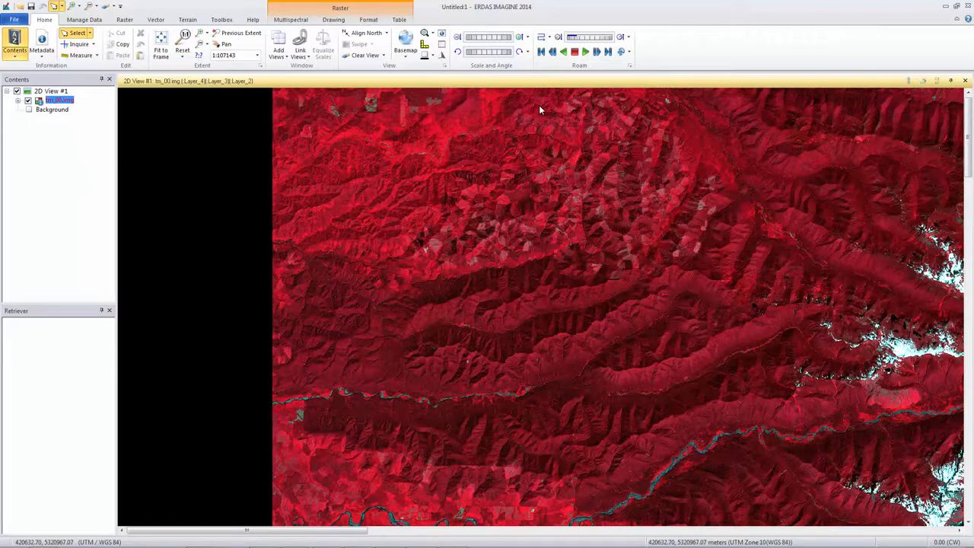
right_click(540, 109)
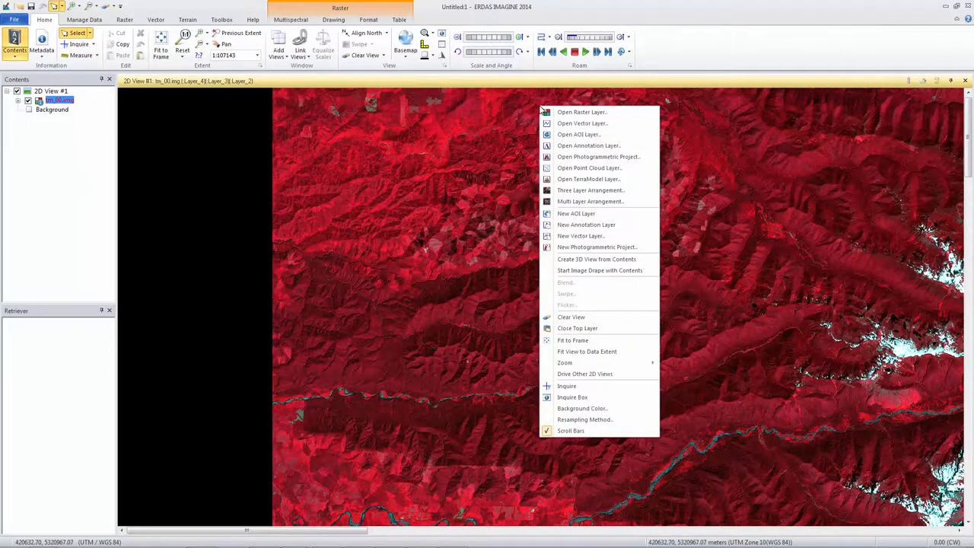
click(583, 343)
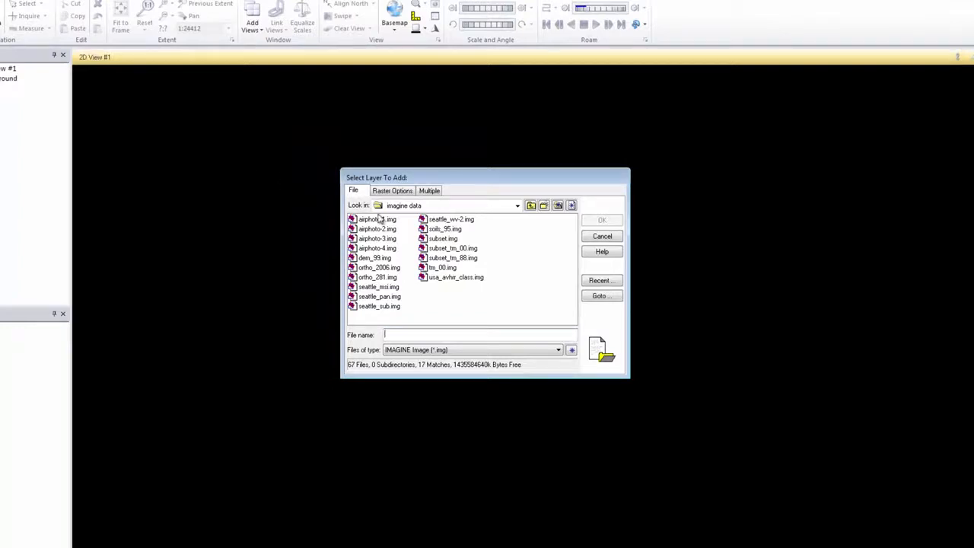
- Load seattle_wv-2.img into the empty 2D view and fit the whole image to the frame
click(452, 221)
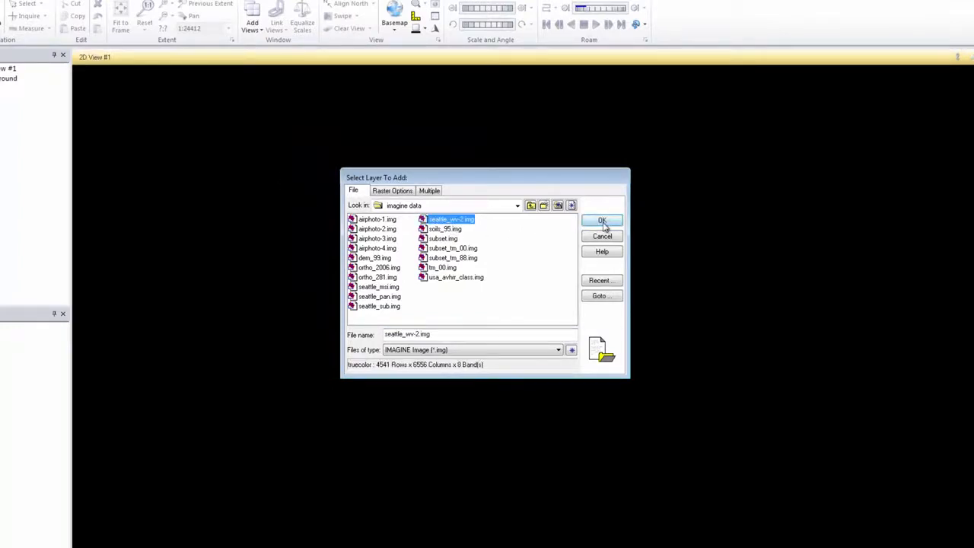
click(602, 221)
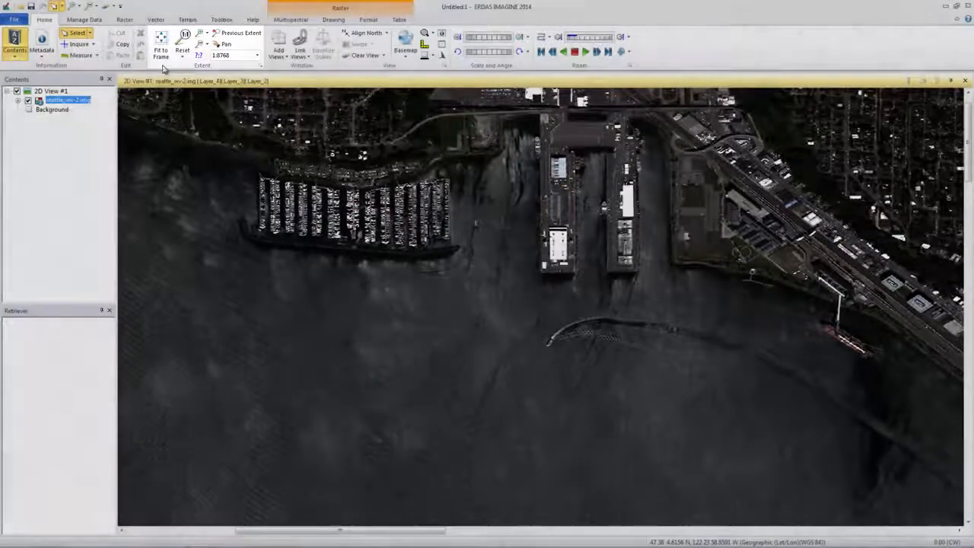
click(160, 52)
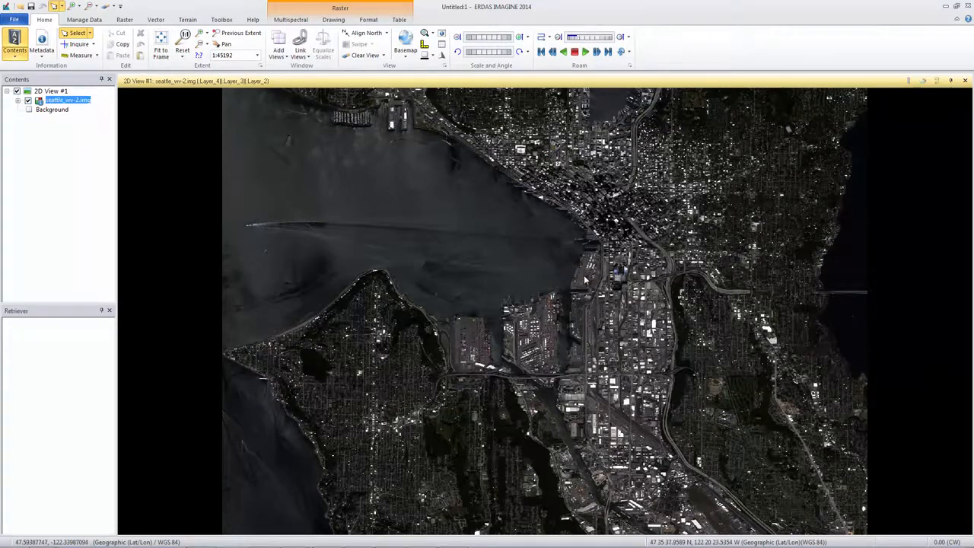
- Zoom in on the Seattle waterfront in the image and back out again
scroll(585, 280, up, 1)
scroll(585, 280, up, 3)
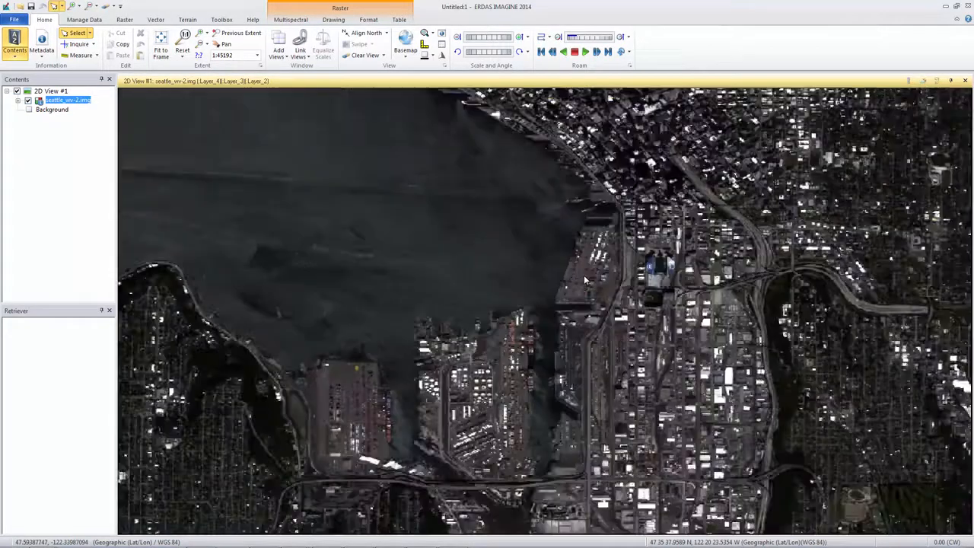
scroll(585, 280, down, 3)
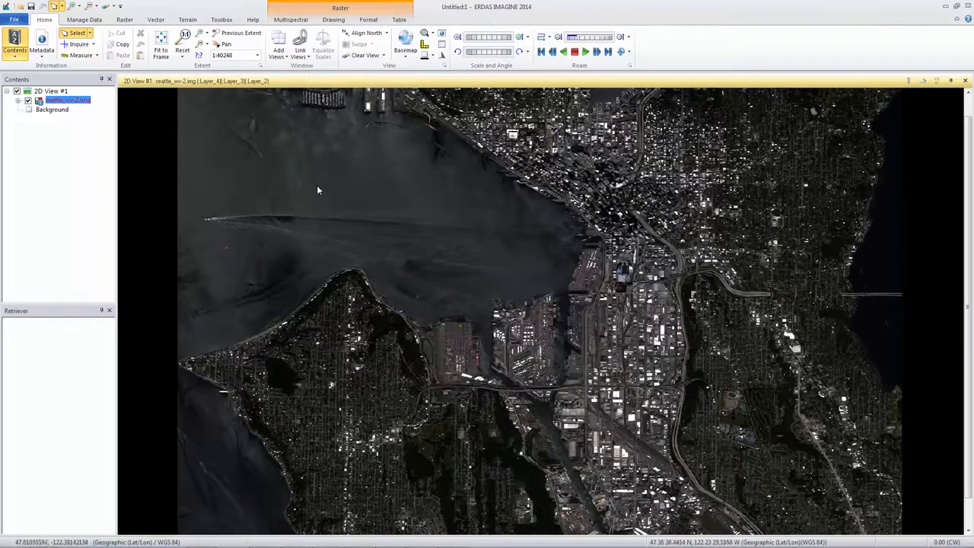
- Zoom in to a box around the stadium area south of downtown, and zoom back out with a box
click(200, 34)
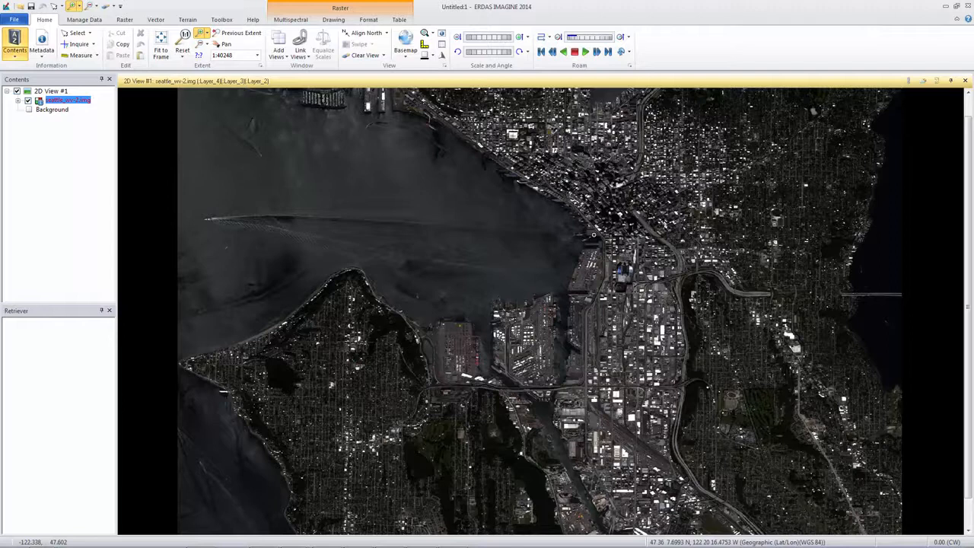
drag(594, 236, 646, 314)
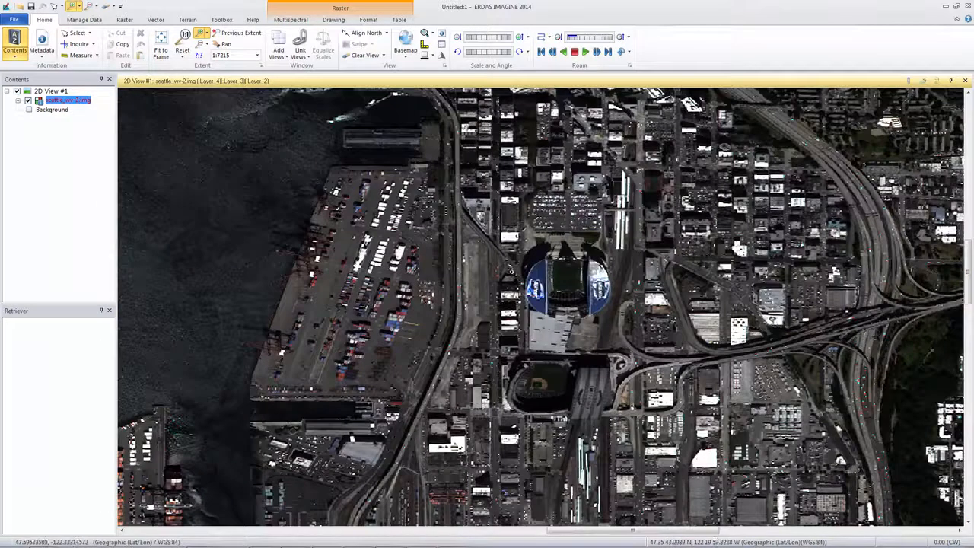
click(200, 44)
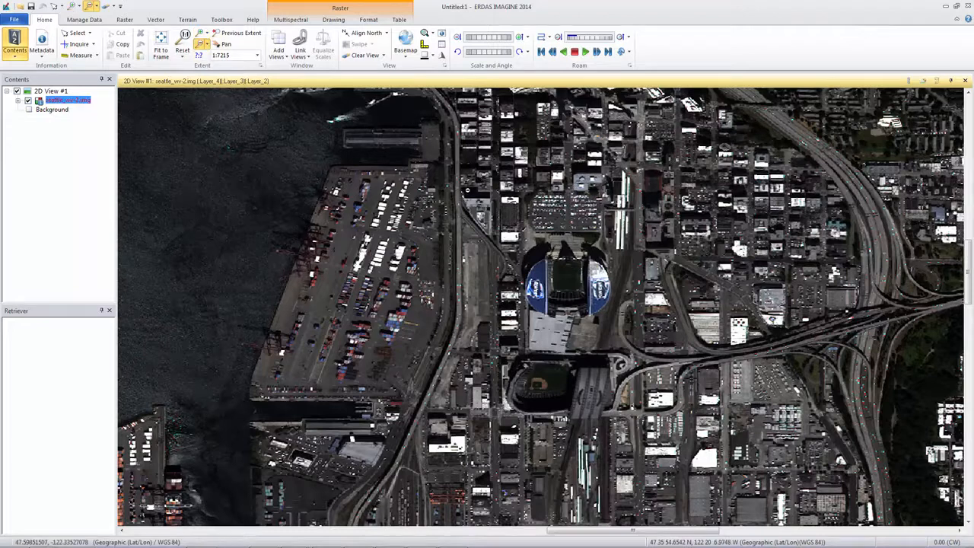
drag(481, 201, 824, 380)
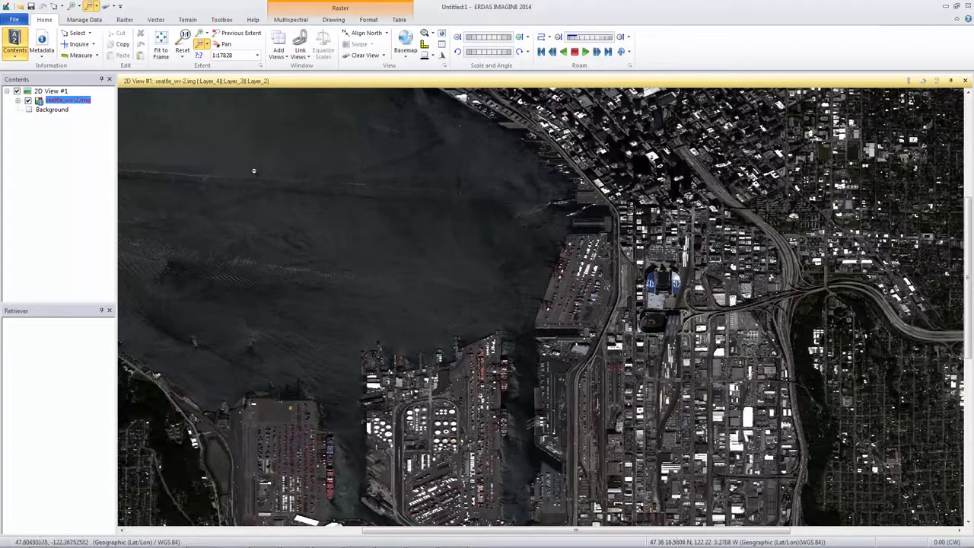
click(207, 45)
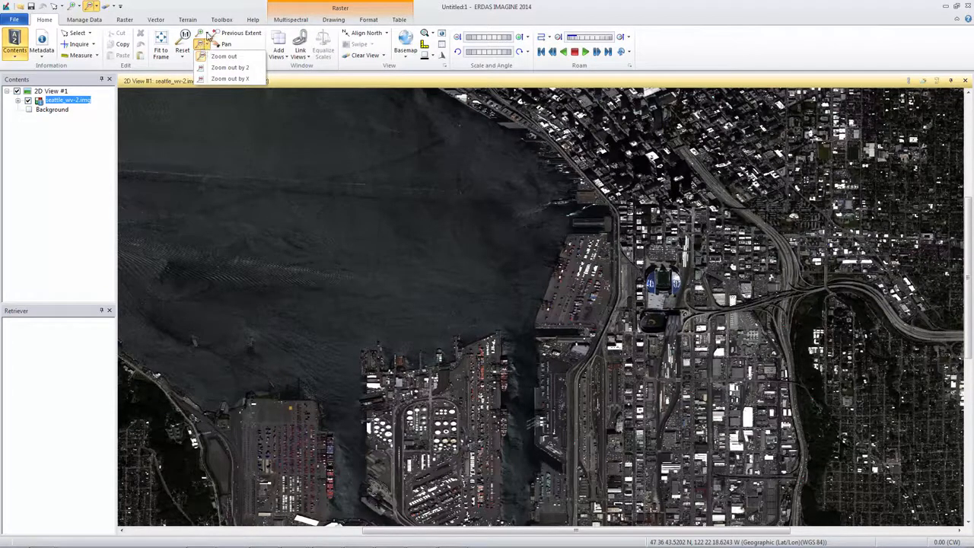
click(207, 35)
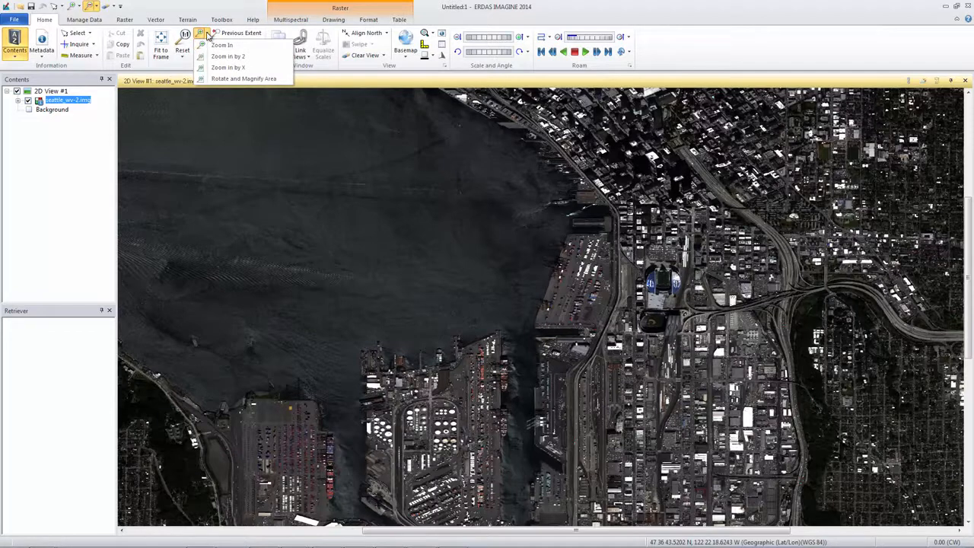
click(207, 35)
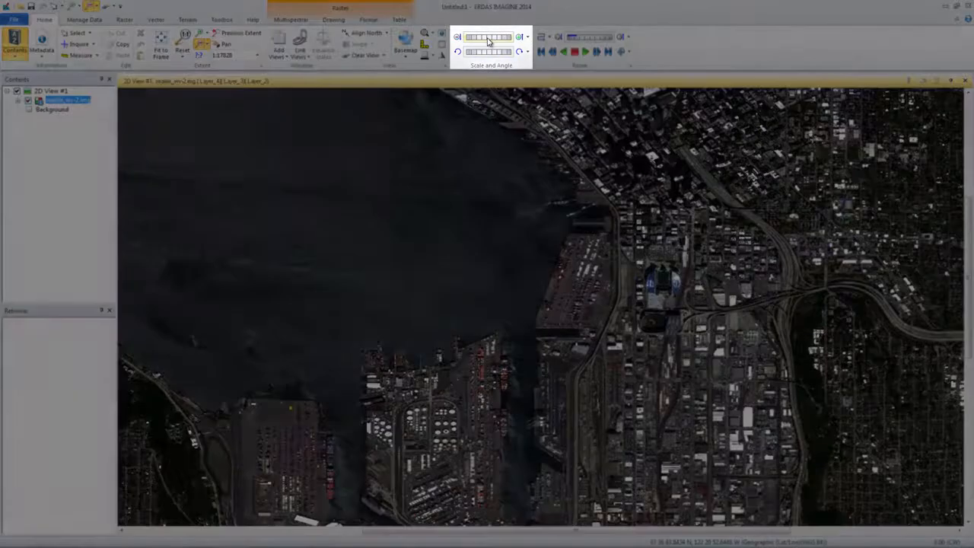
- Magnify and reduce the image continuously with the scale control, and return to the full extent with Fit to Frame
drag(490, 38, 506, 39)
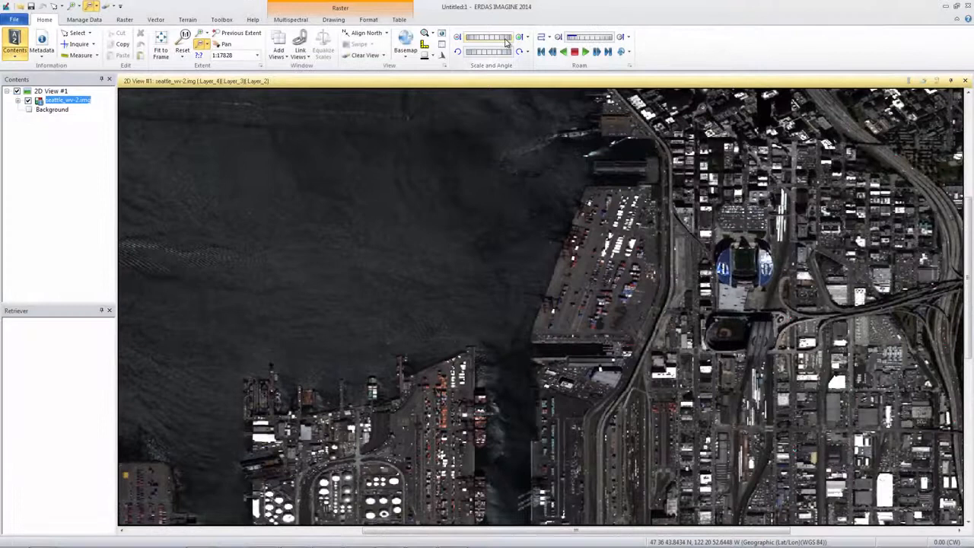
drag(506, 42, 491, 43)
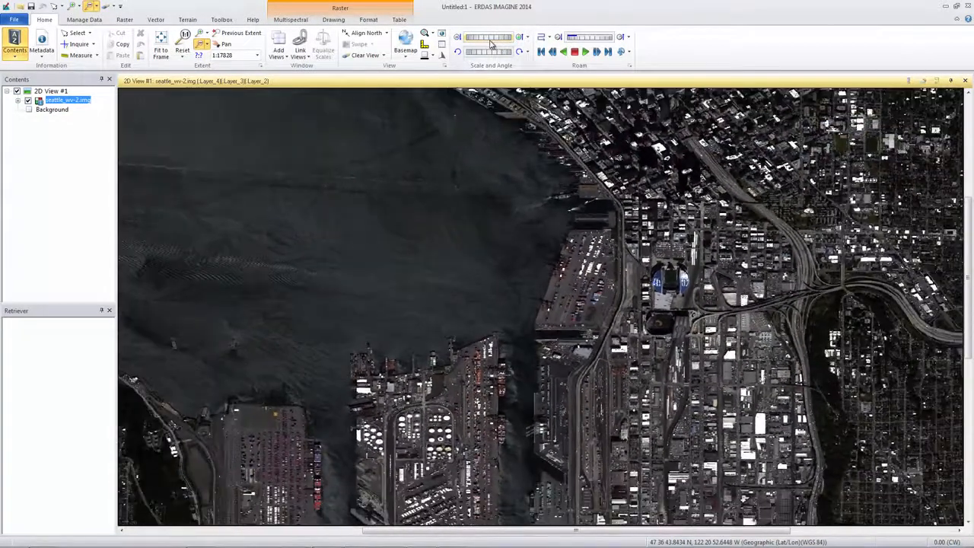
click(160, 44)
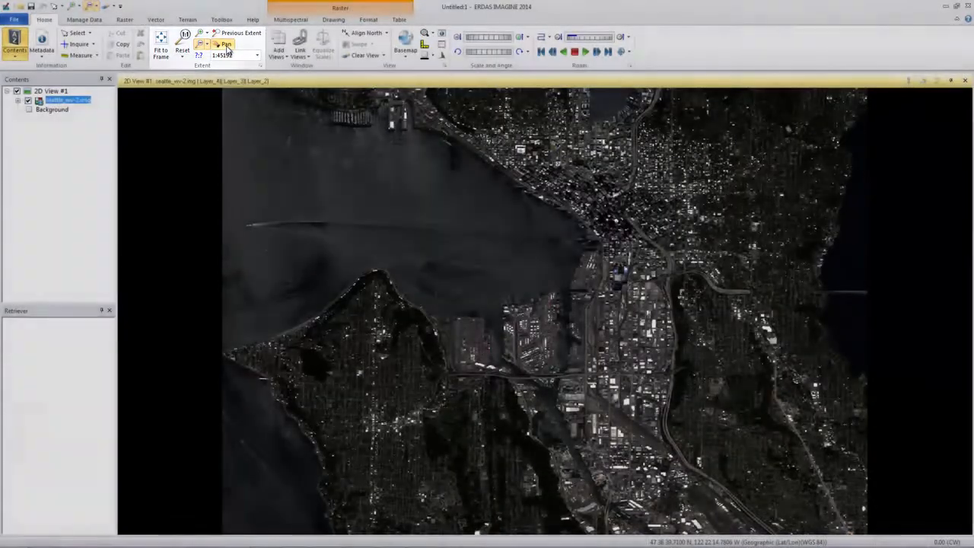
- Pan around the slightly magnified Seattle image with the Pan tool
click(226, 47)
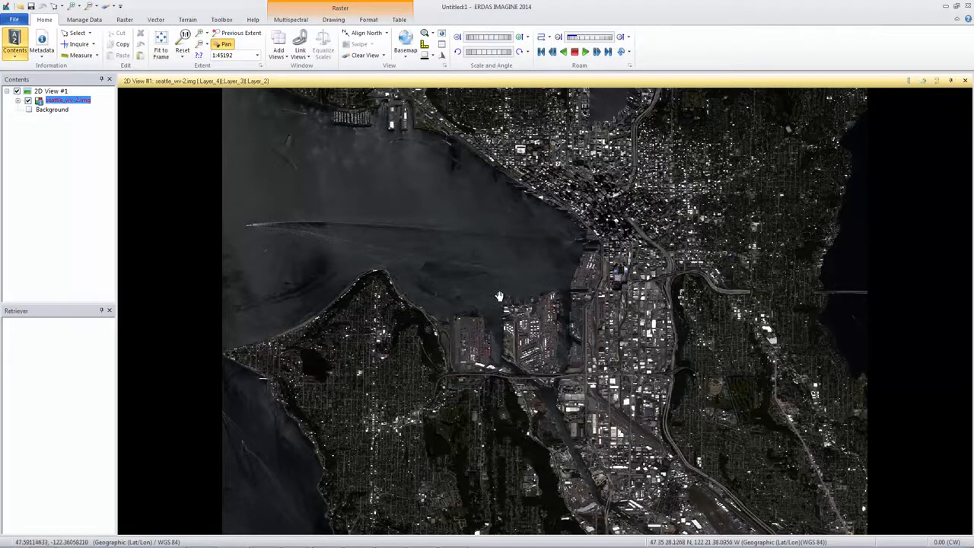
scroll(498, 295, up, 3)
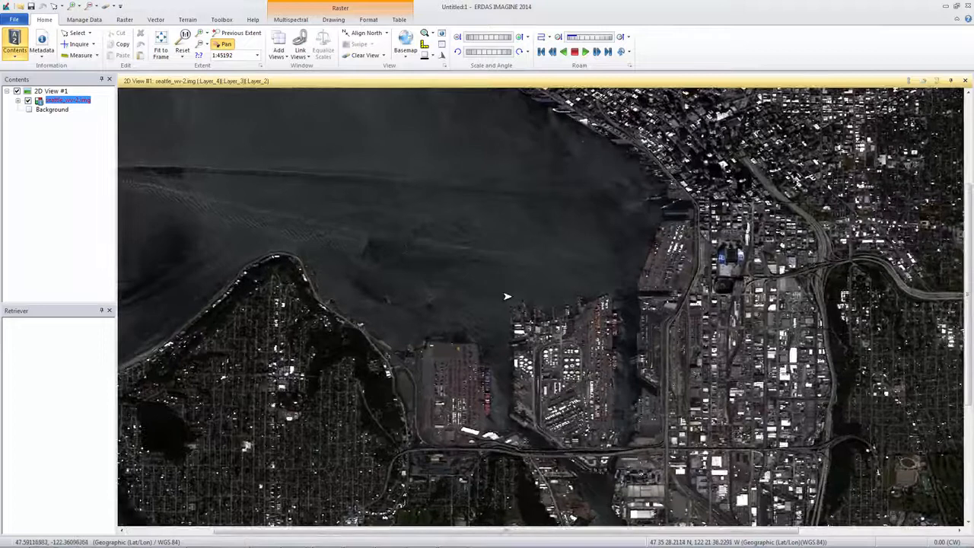
drag(507, 296, 536, 240)
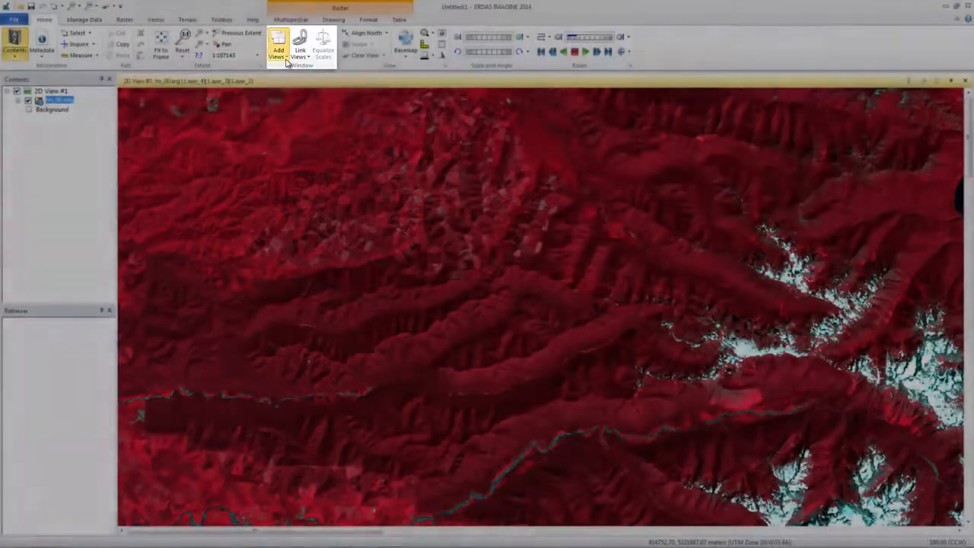
- Arrange the display into two views, keeping tm_00.img in 2D View #1
click(287, 62)
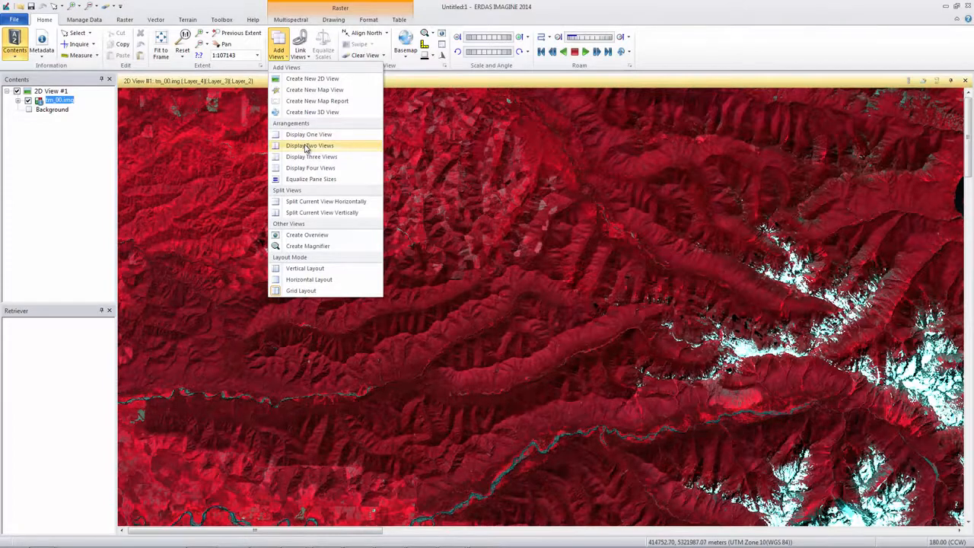
click(308, 147)
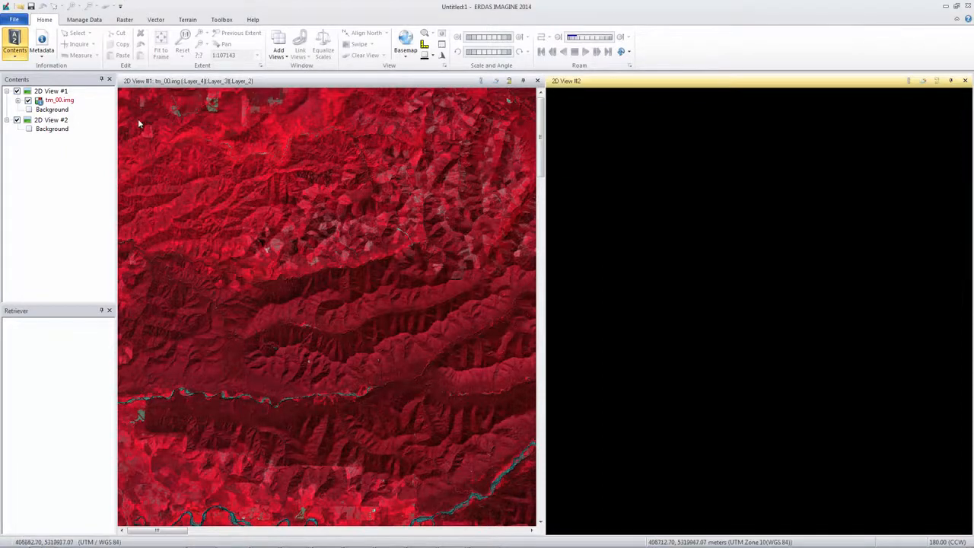
- Load seattle_wv-2.img into 2D View #2, listing All File-based Raster Formats and enabling Fit to Frame in the raster options
click(20, 7)
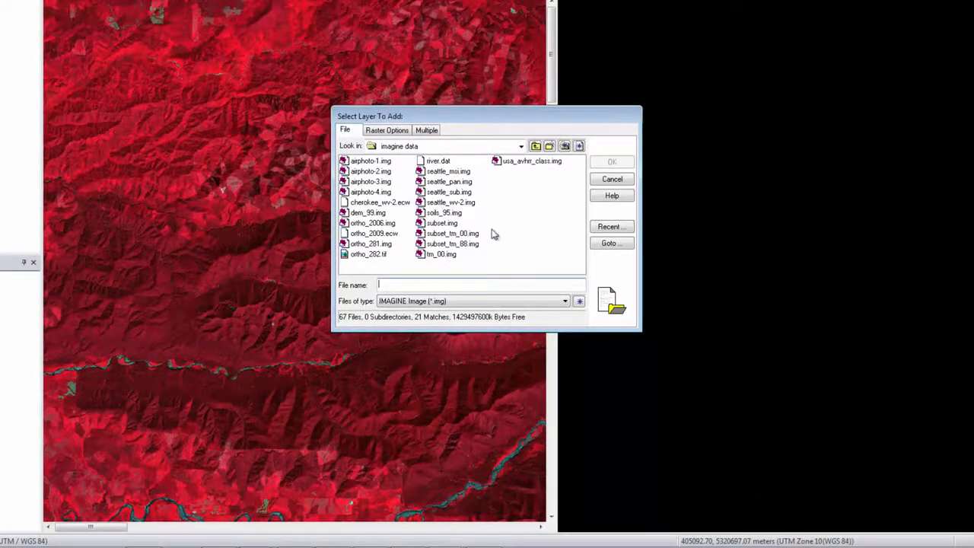
click(564, 302)
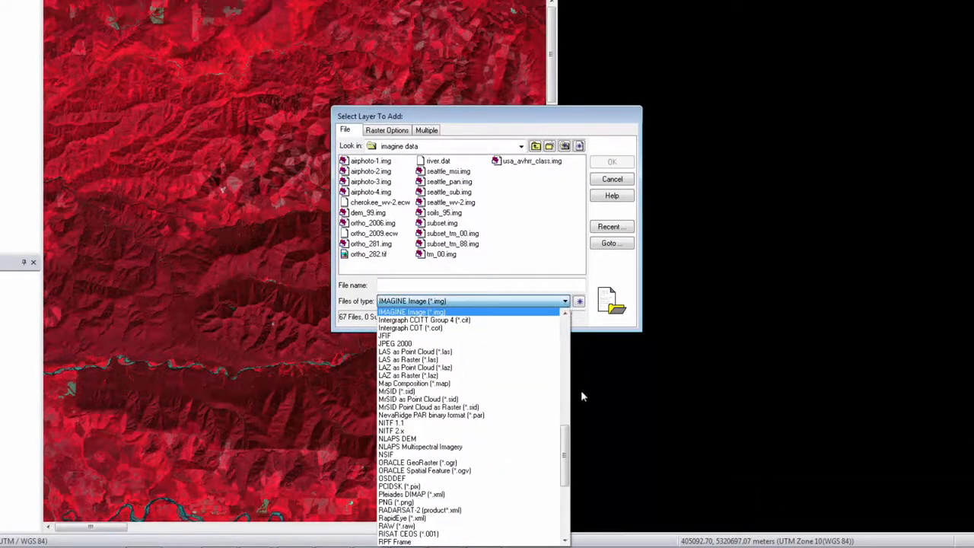
drag(573, 455, 575, 351)
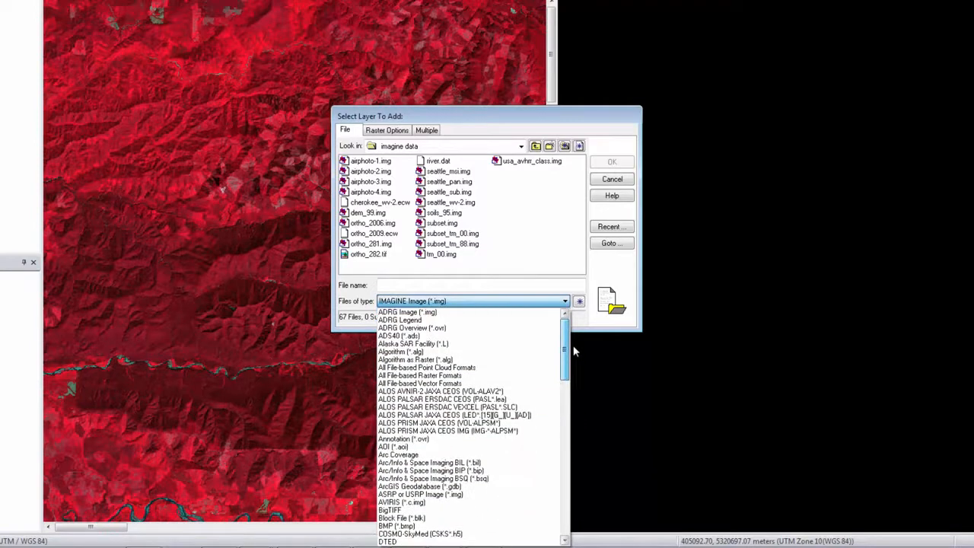
click(506, 376)
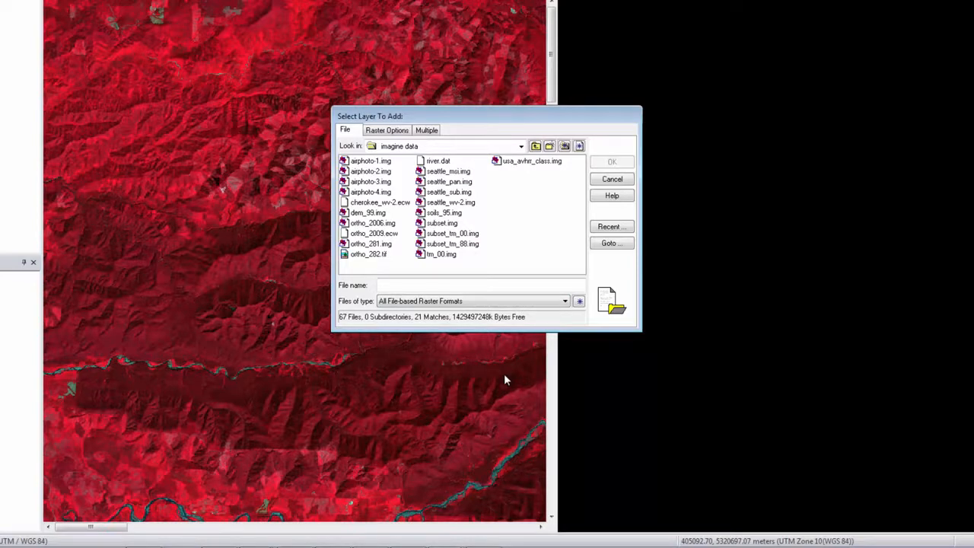
click(459, 204)
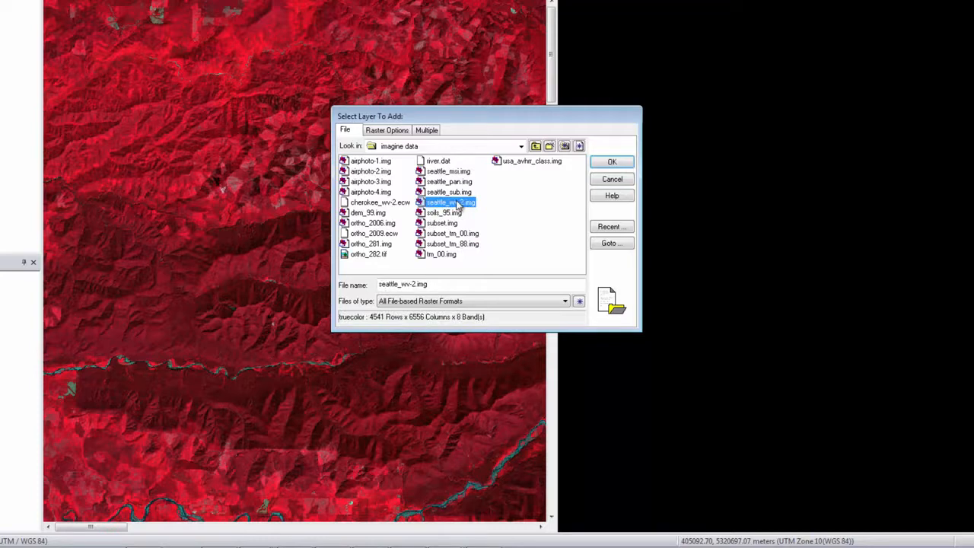
click(389, 133)
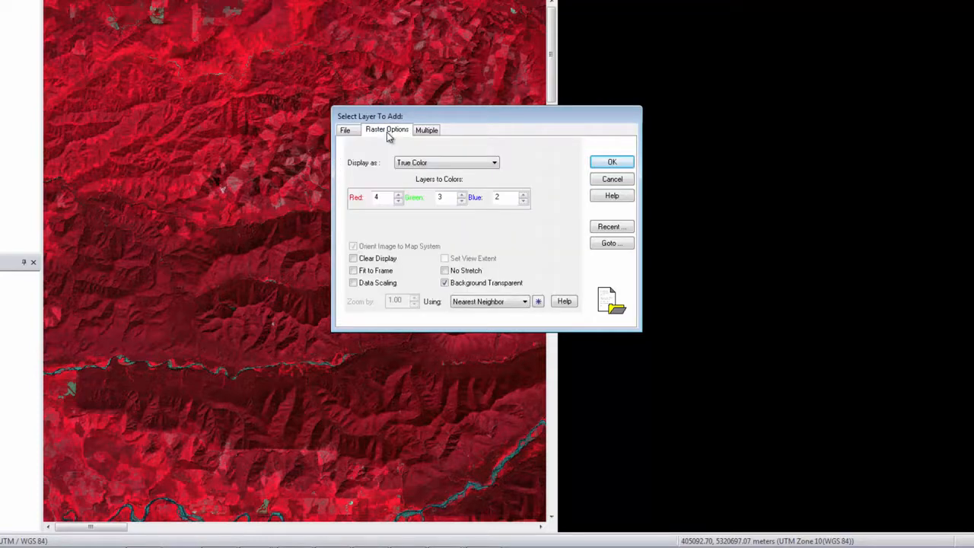
click(355, 272)
click(606, 164)
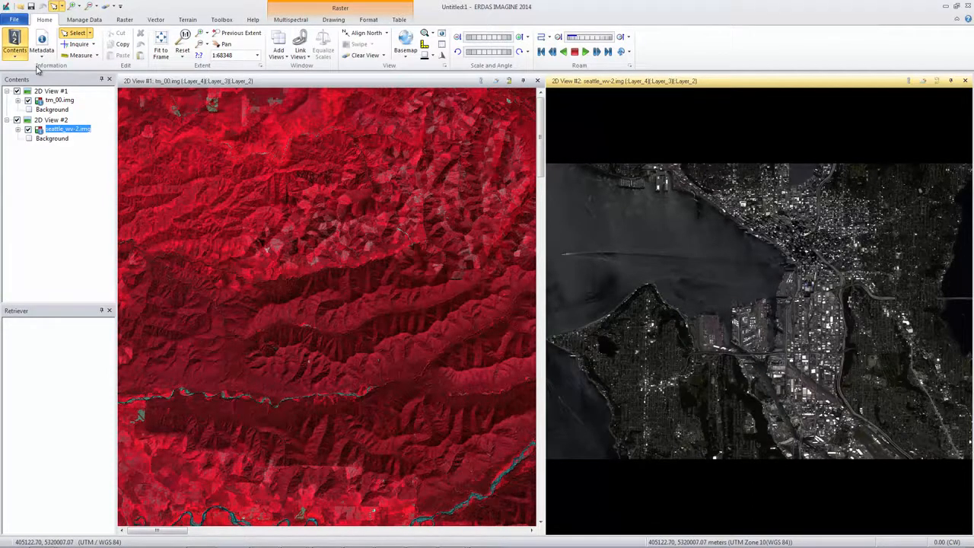
- Enable Fit to Frame in the Viewer category of the Viewing preferences, save the preference, and close the Preference Editor
click(15, 23)
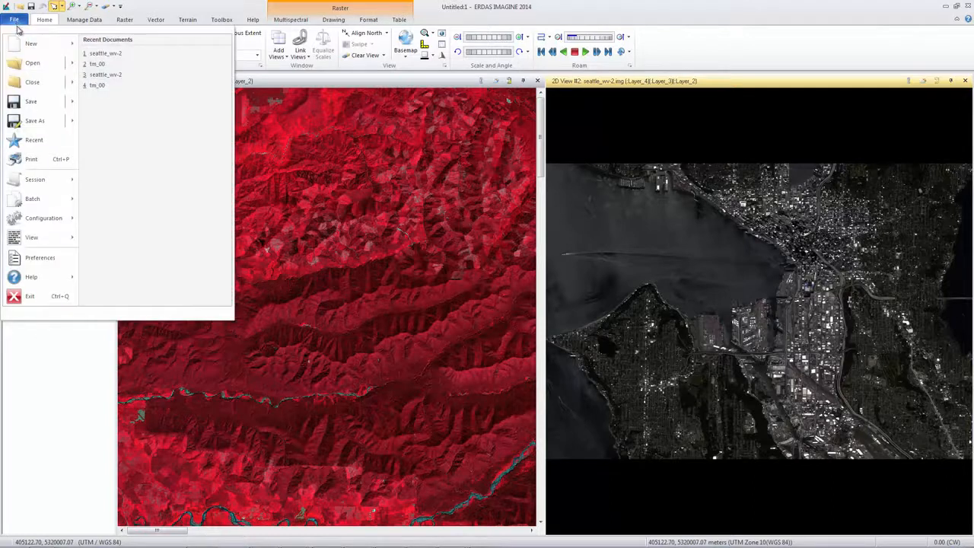
click(59, 261)
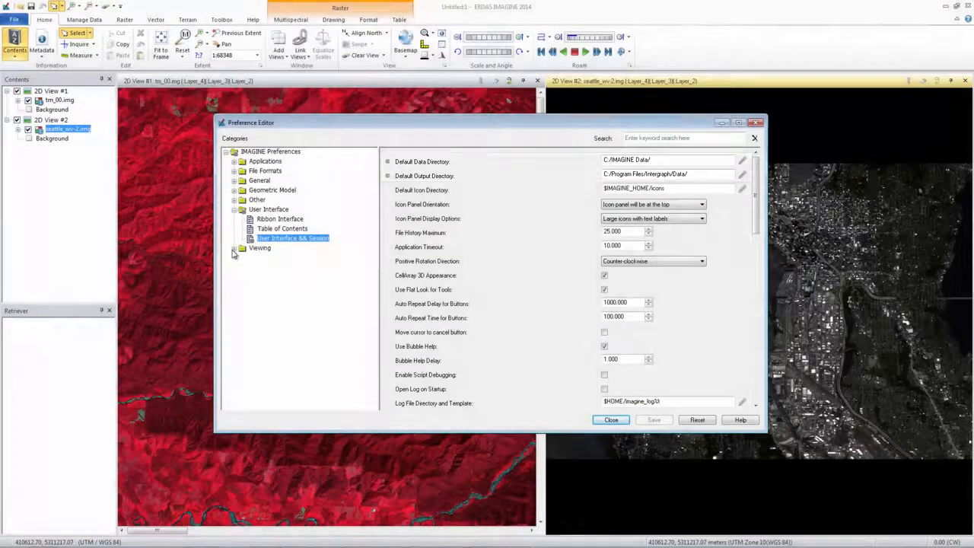
click(234, 253)
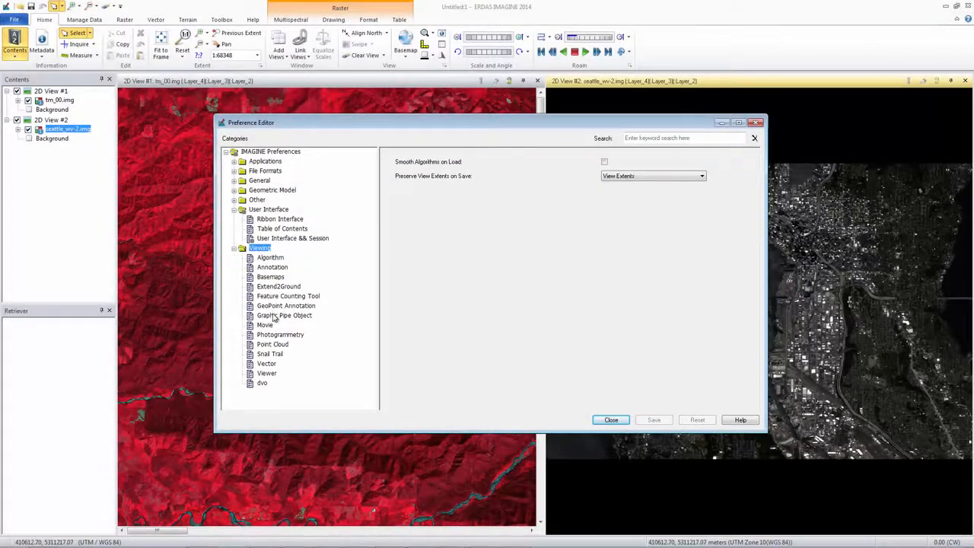
click(268, 373)
click(604, 205)
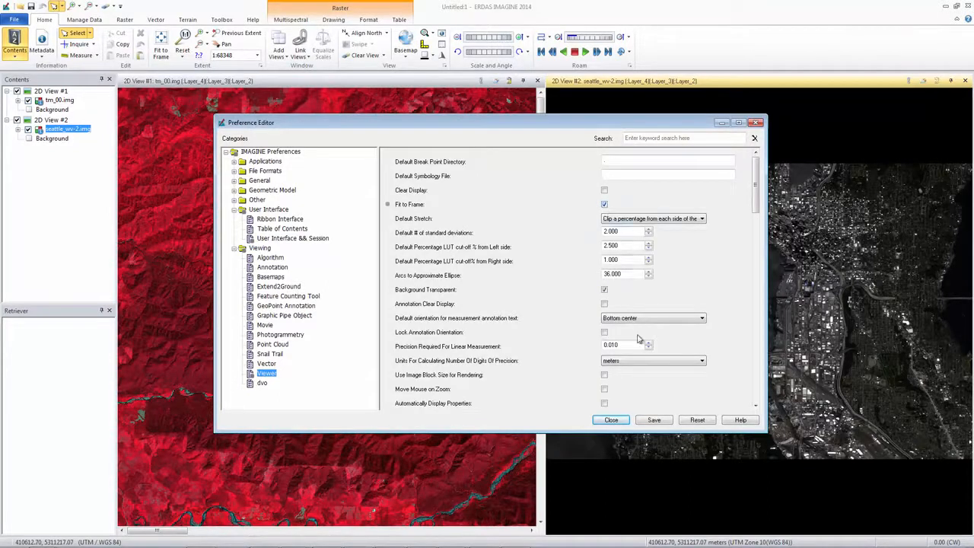
click(654, 421)
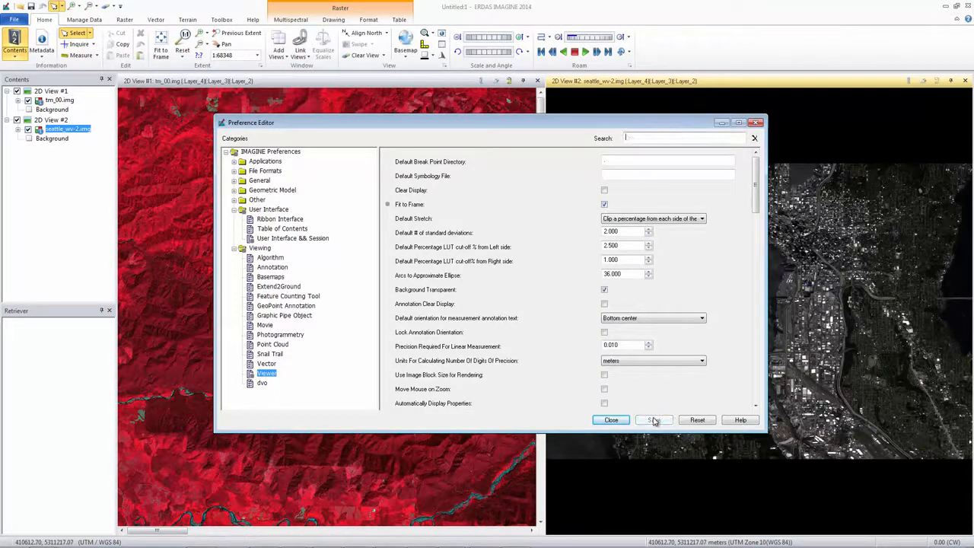
click(613, 421)
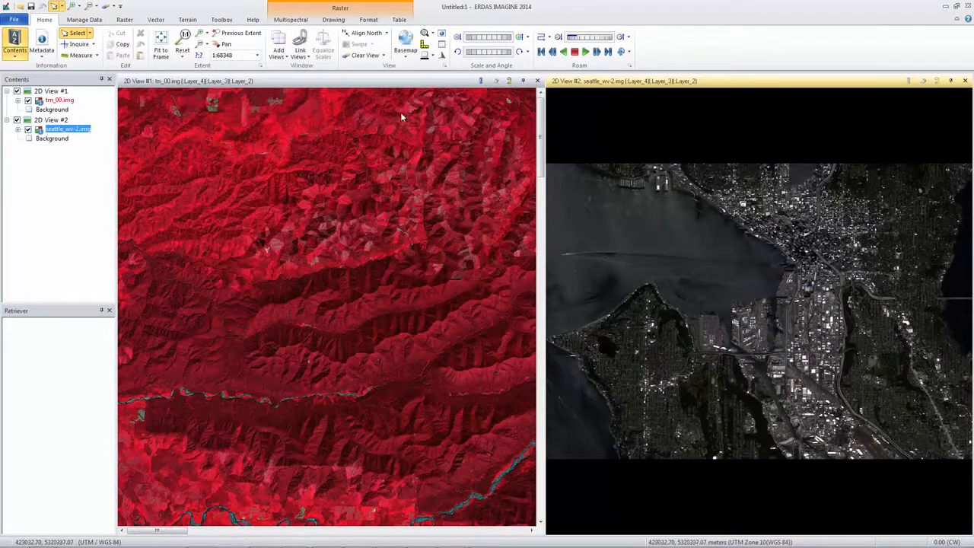
- Add tm_00.img to 2D View #2 with Fit to Frame disabled in the raster options
click(21, 6)
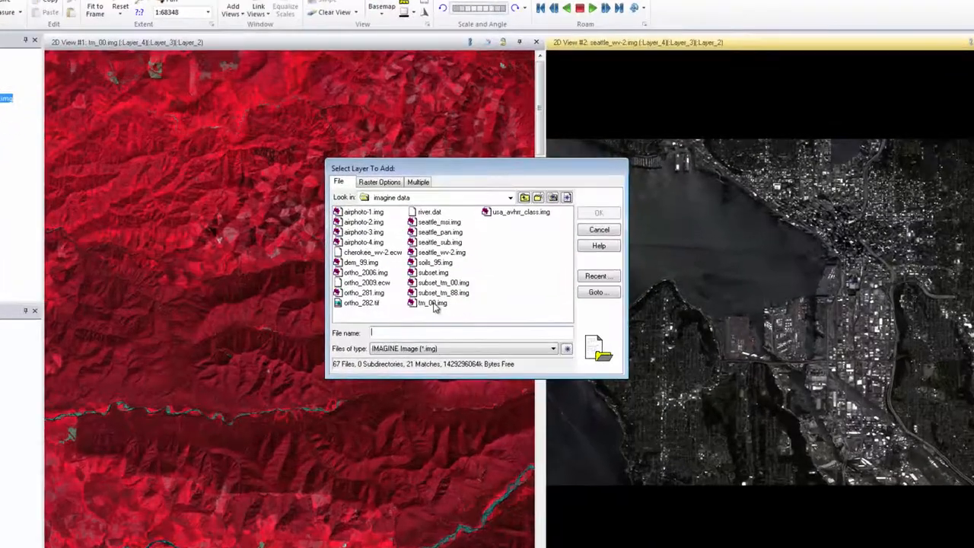
click(433, 303)
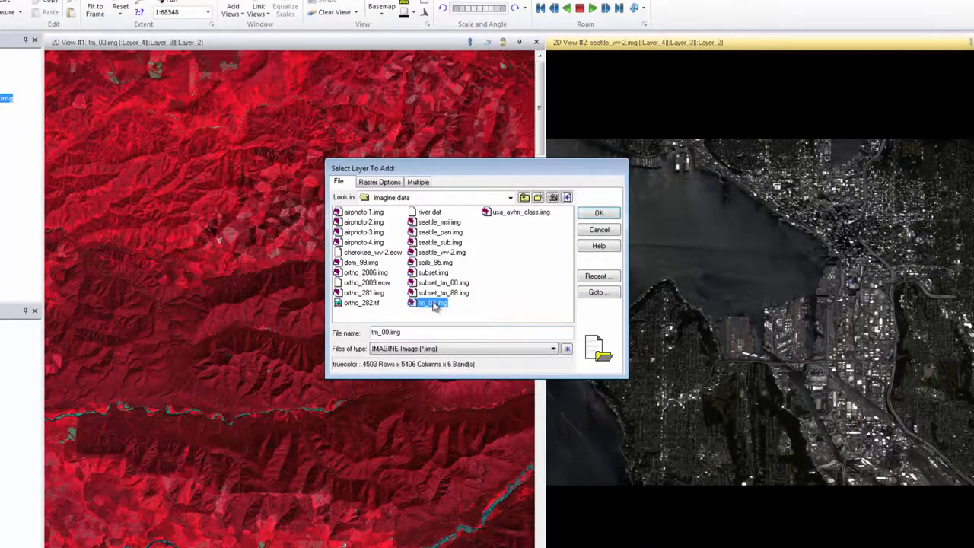
click(386, 187)
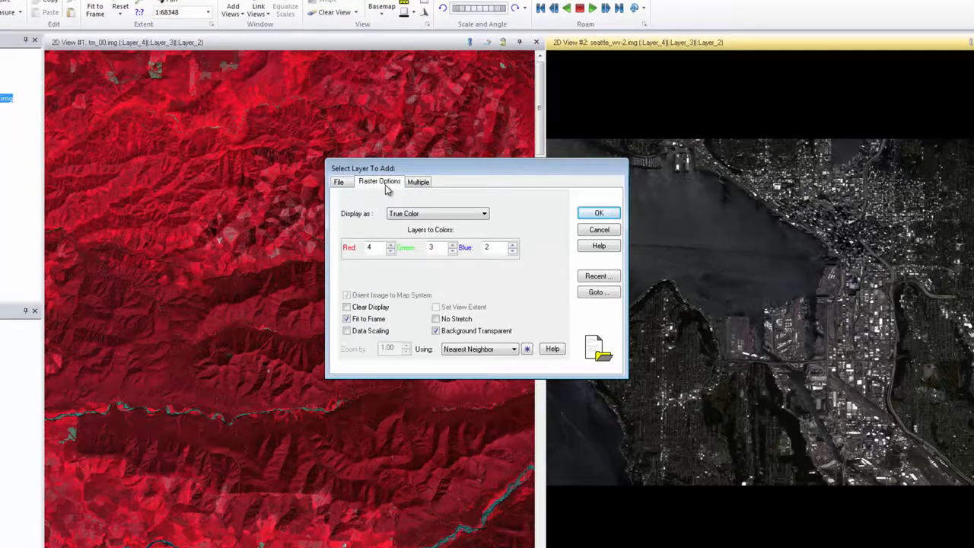
click(347, 319)
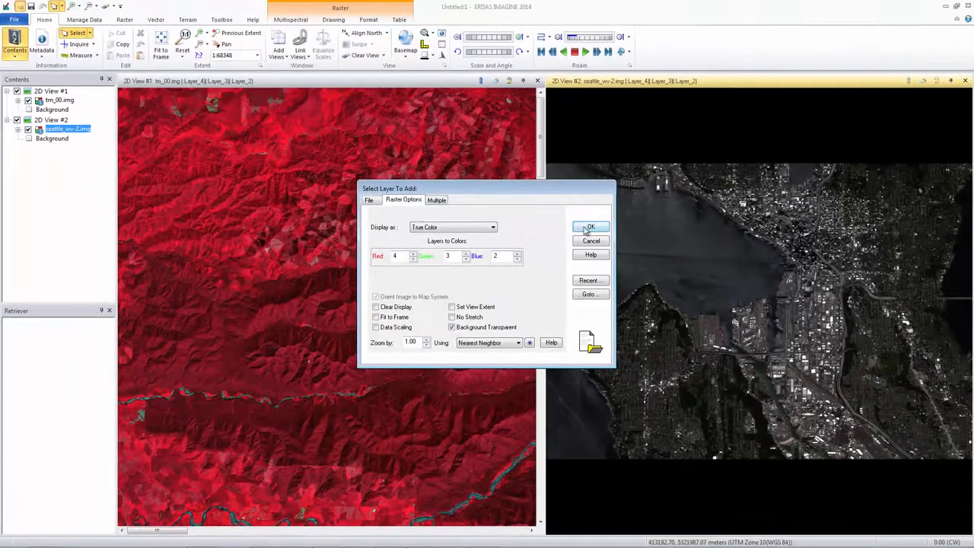
click(590, 228)
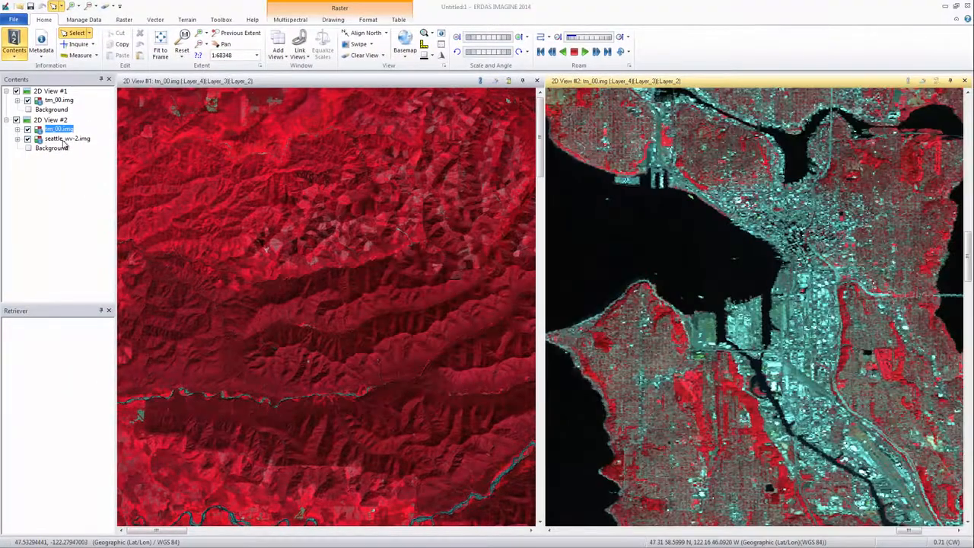
- Reorder 2D View #2 so seattle_wv-2.img lies above tm_00.img, and set the view's scale to 1:100000
drag(63, 141, 61, 134)
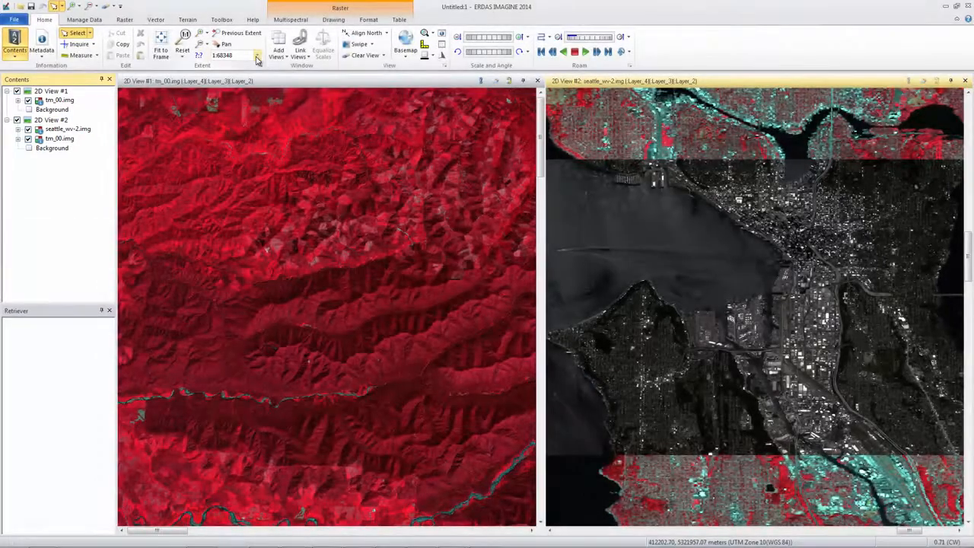
click(257, 58)
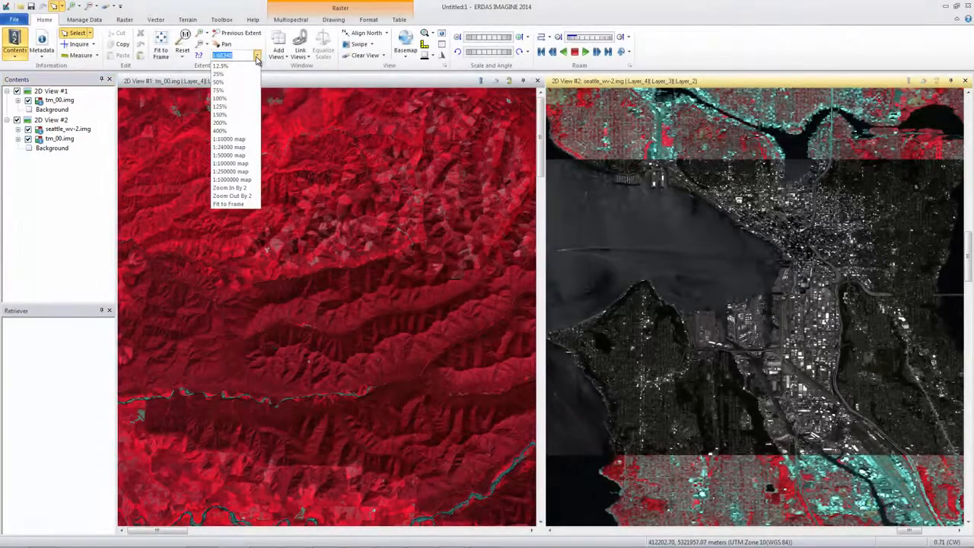
click(243, 164)
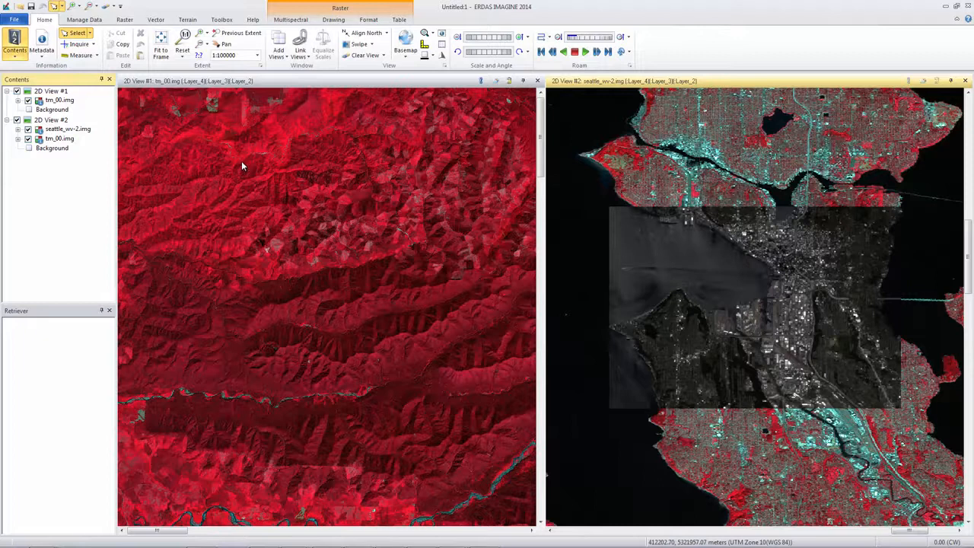
- Activate 2D View #1 and fit its tm_00.img image to the frame
click(241, 159)
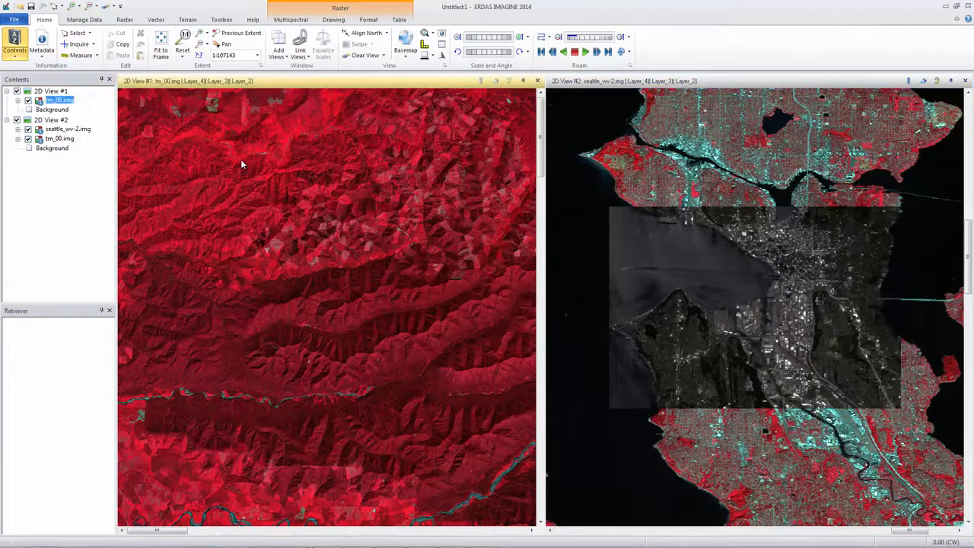
click(165, 55)
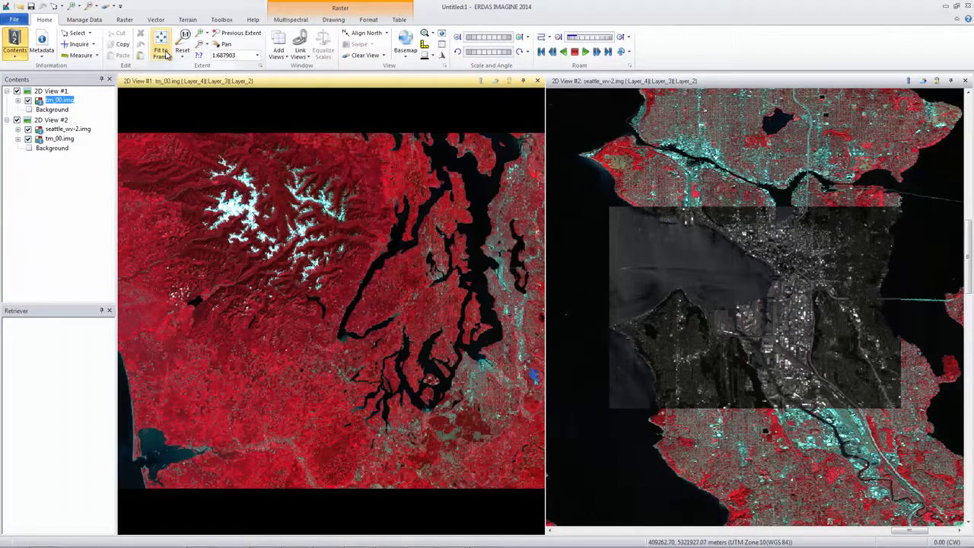
- Assign Layer_5 to red, Layer_4 to green and Layer_3 to blue for tm_00.img in 2D View #1
click(289, 20)
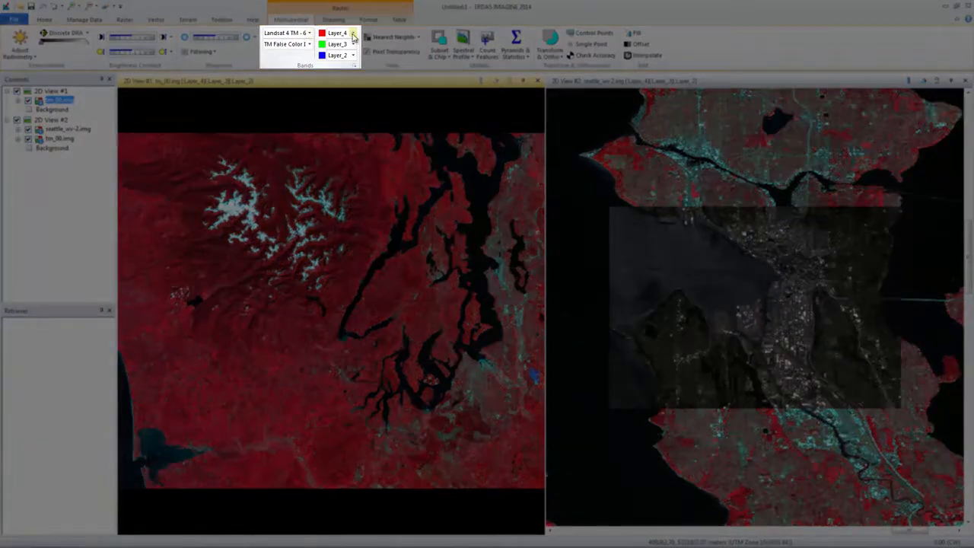
click(354, 33)
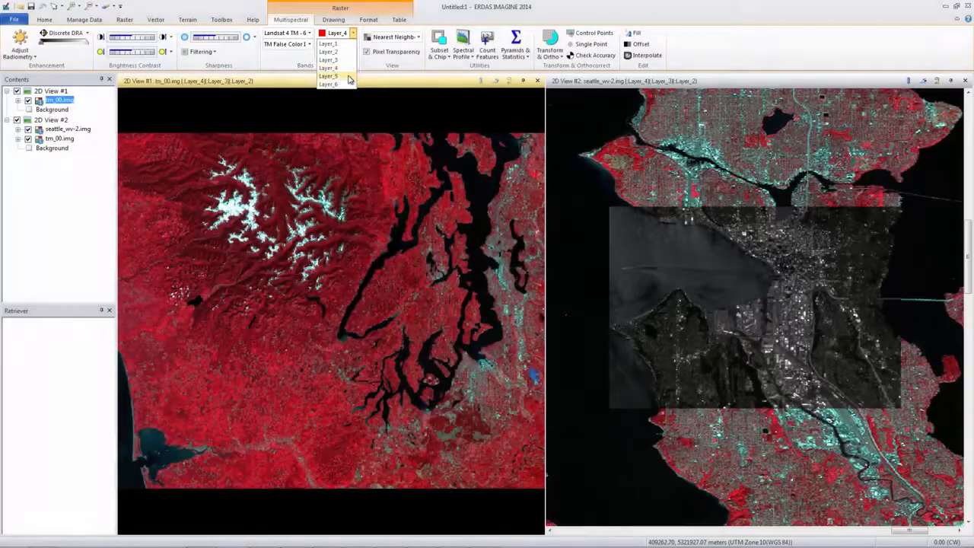
click(349, 76)
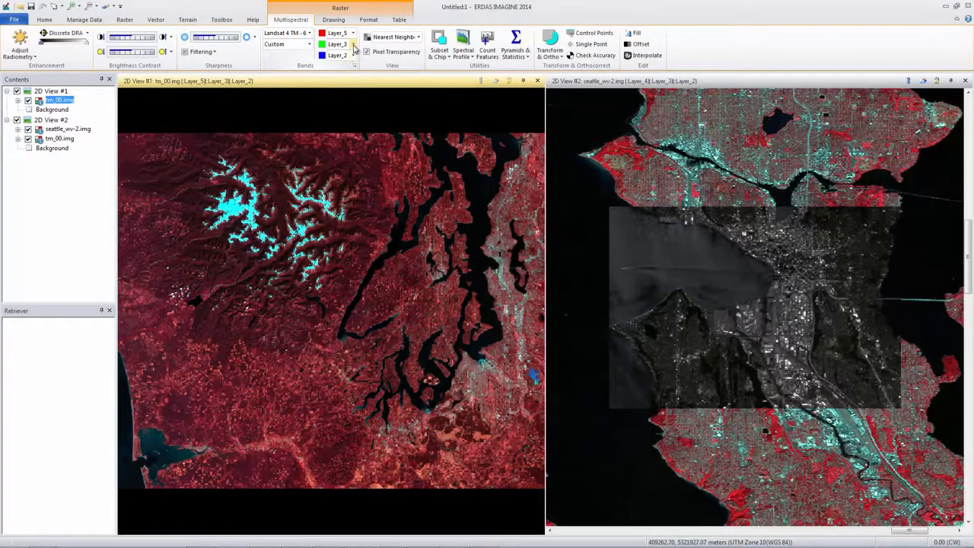
click(353, 44)
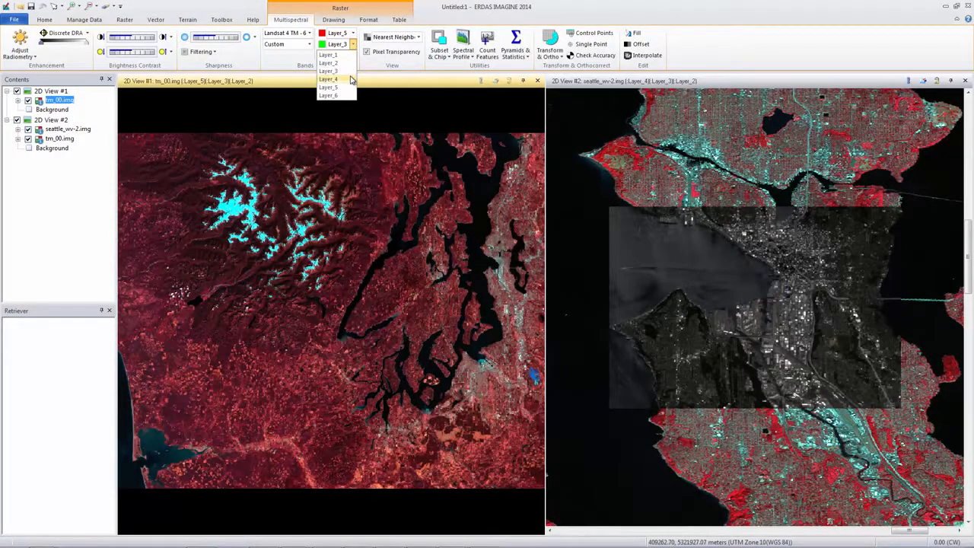
click(351, 79)
click(353, 56)
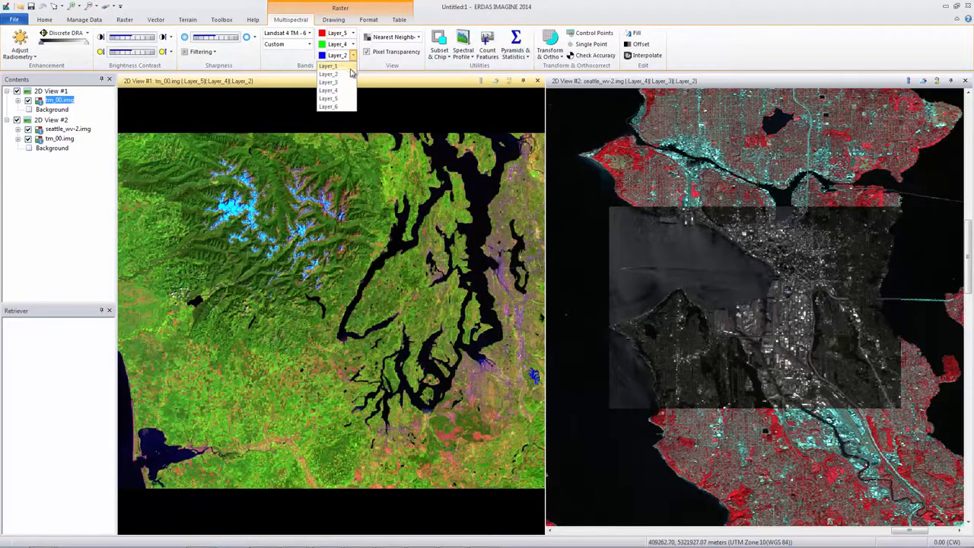
click(350, 82)
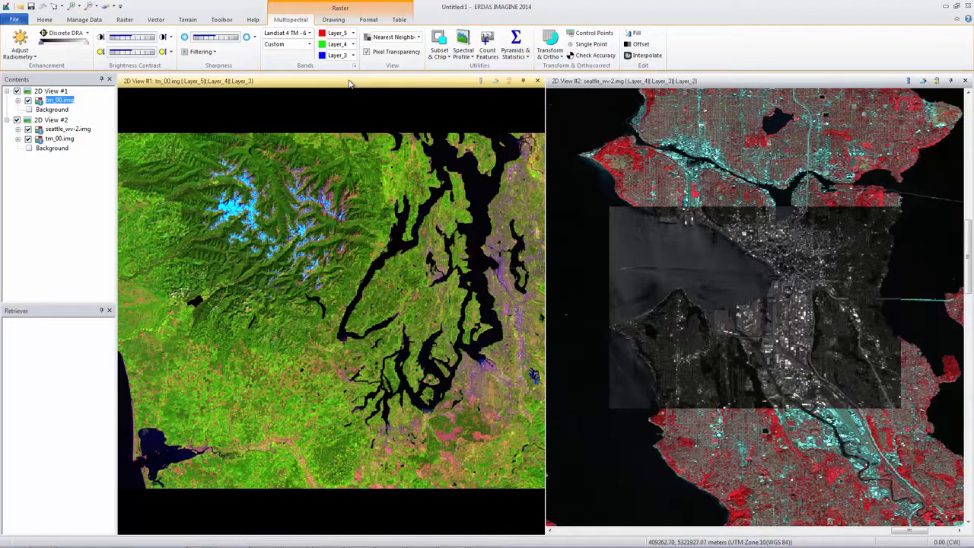
- Return tm_00.img in 2D View #1 to Layer_4 for red, Layer_3 for green and Layer_2 for blue
click(353, 35)
click(347, 68)
click(352, 44)
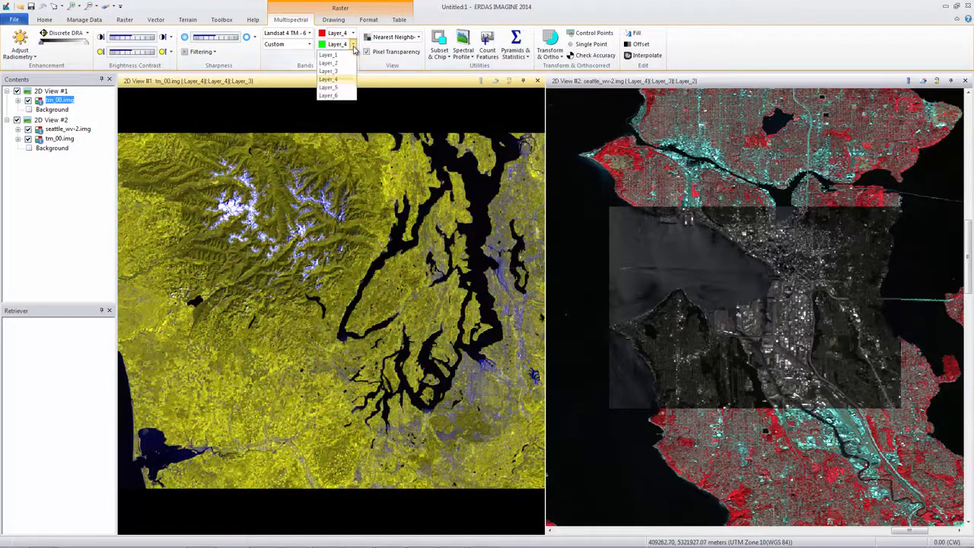
click(351, 72)
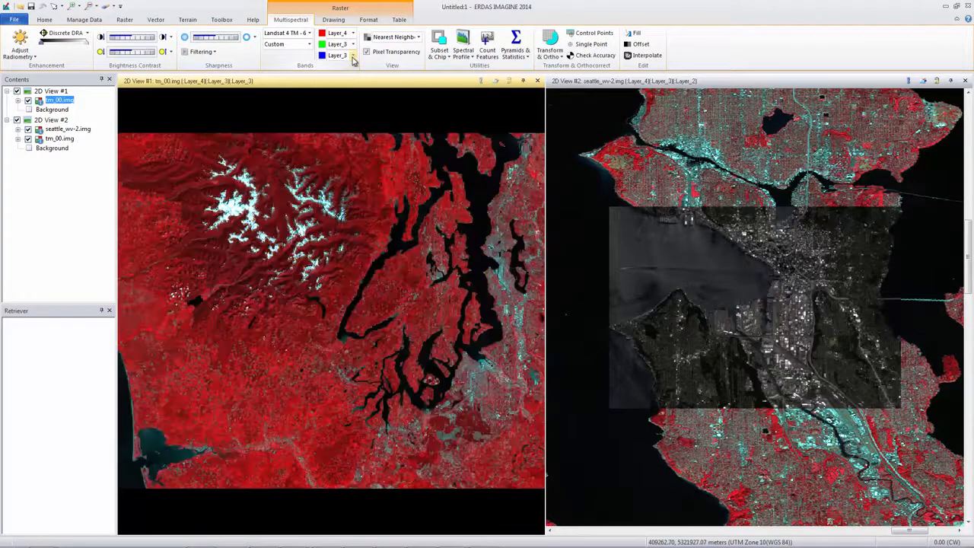
click(352, 55)
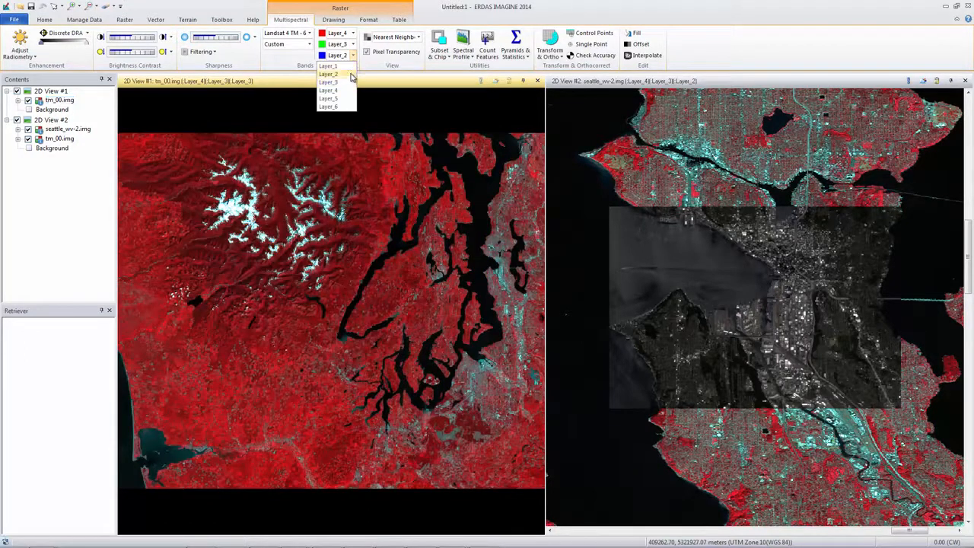
click(329, 74)
- Display seattle_wv-2.img in 2D View #2 with the WorldView-2 Multispectral sensor and the TM-Style False Color IR band combination
click(61, 138)
click(83, 129)
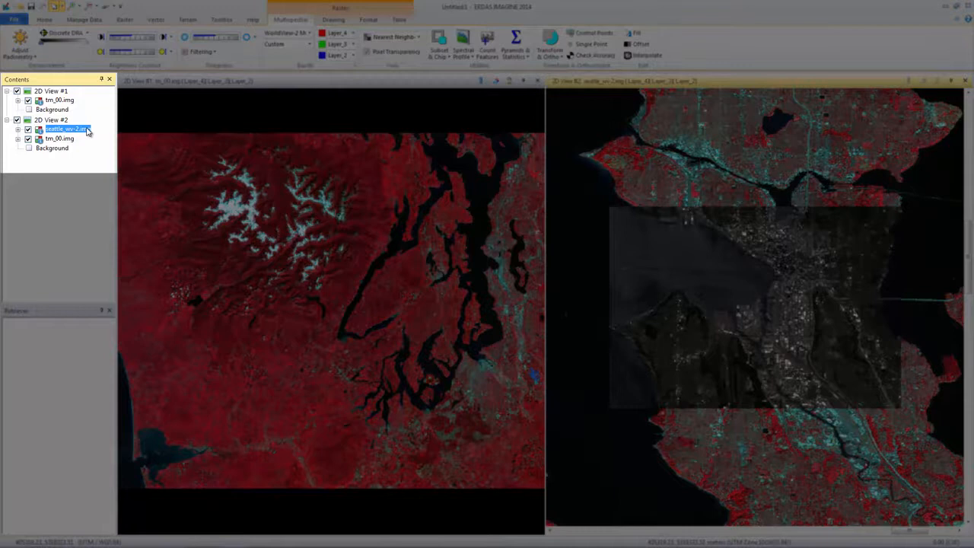
click(310, 33)
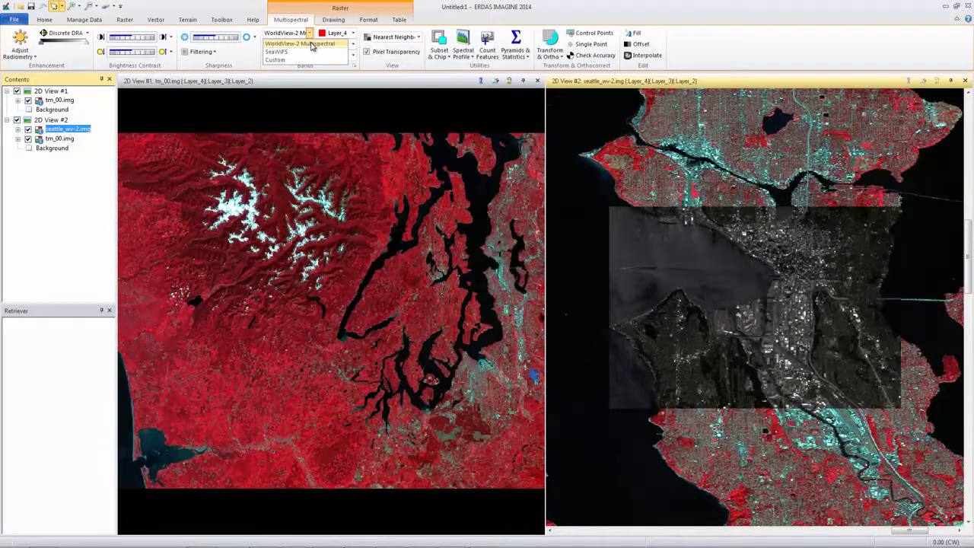
click(311, 44)
click(309, 44)
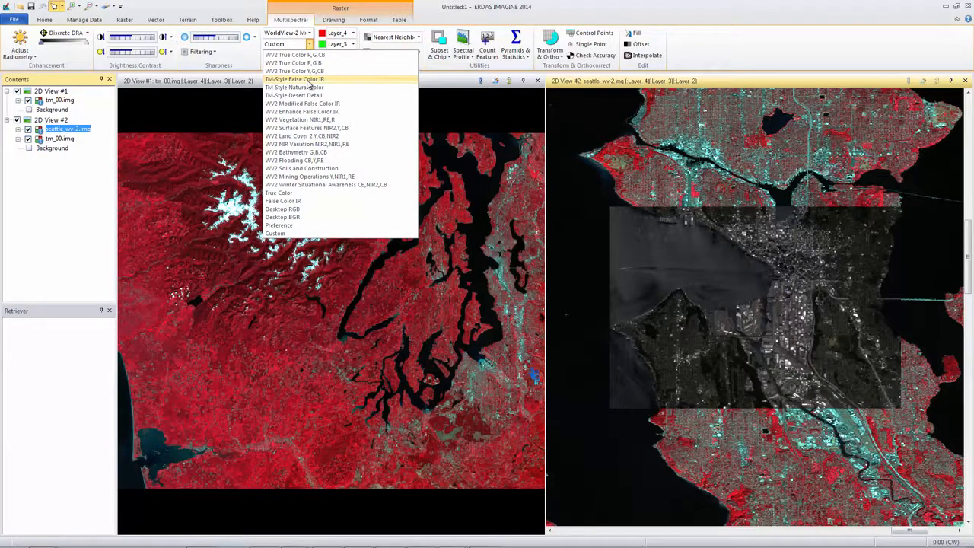
click(309, 80)
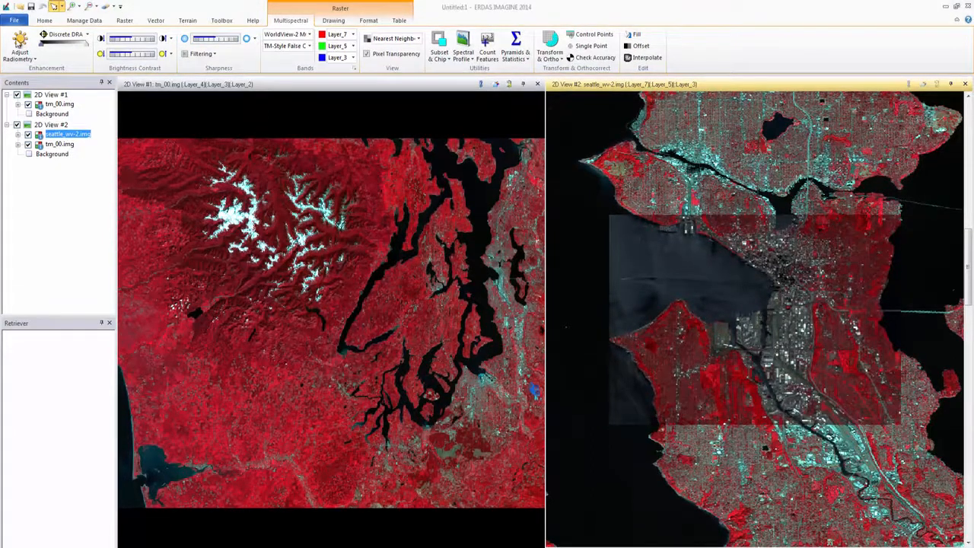
- Save the current session as a session file named WV2_TM1 in the Documents library
click(14, 21)
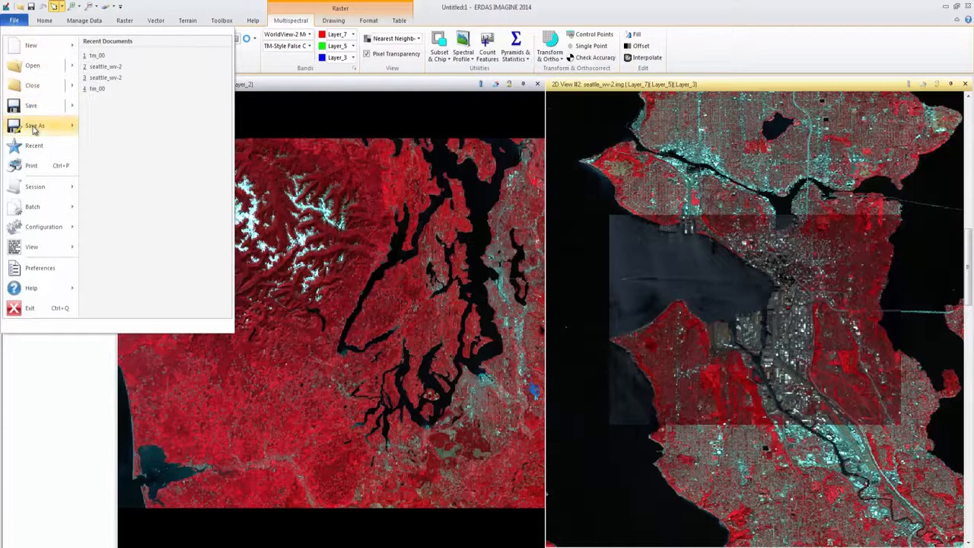
mouse_move(33, 129)
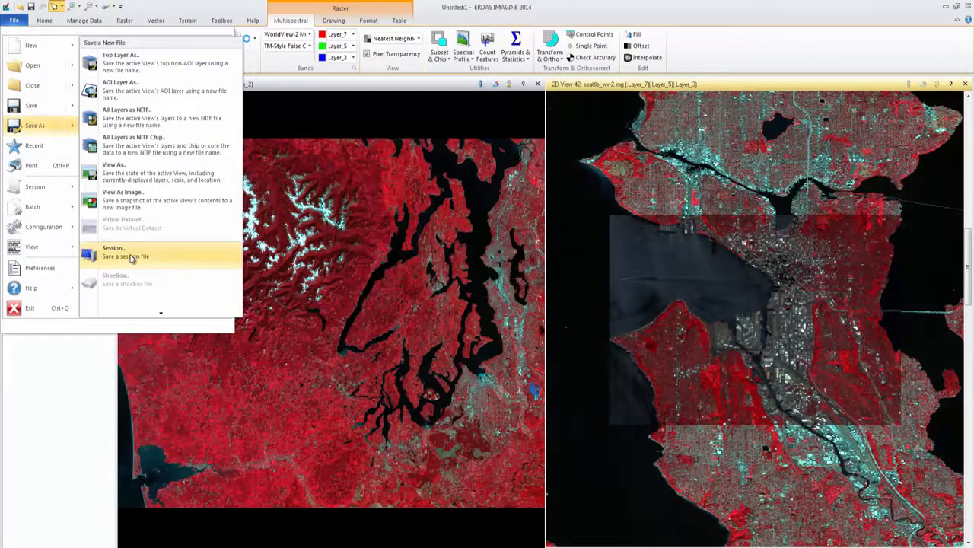
click(131, 257)
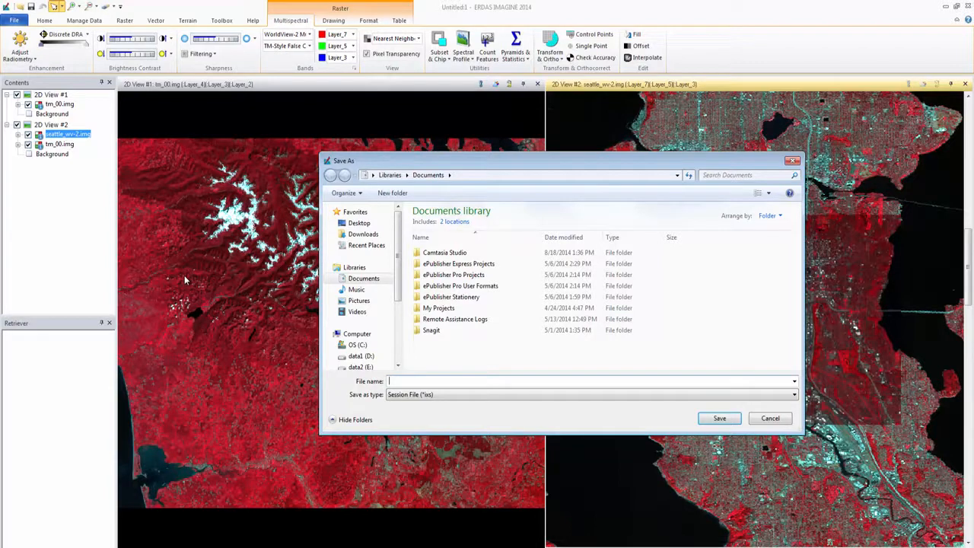
text(WV2_TM1)
key(Return)
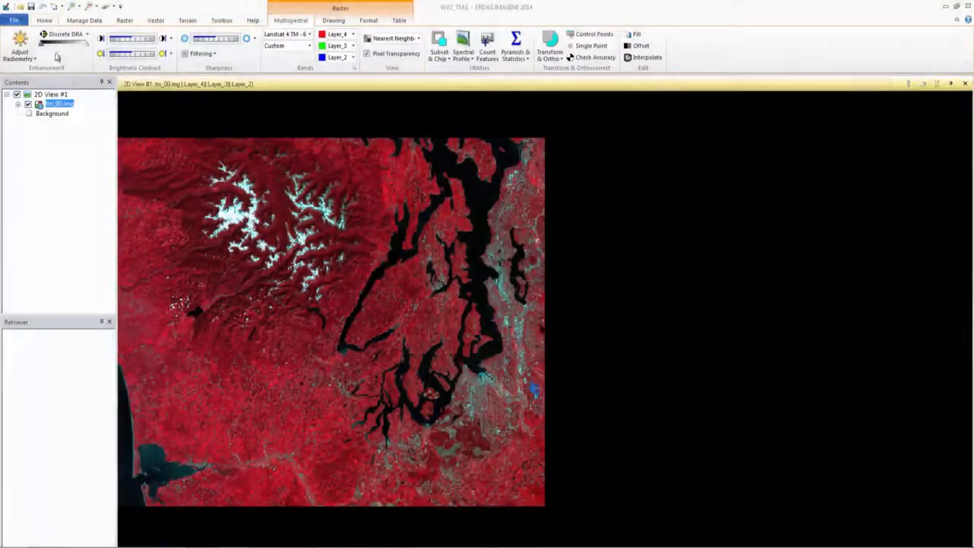
- Clear the tm_00.img image from 2D View #1
click(44, 20)
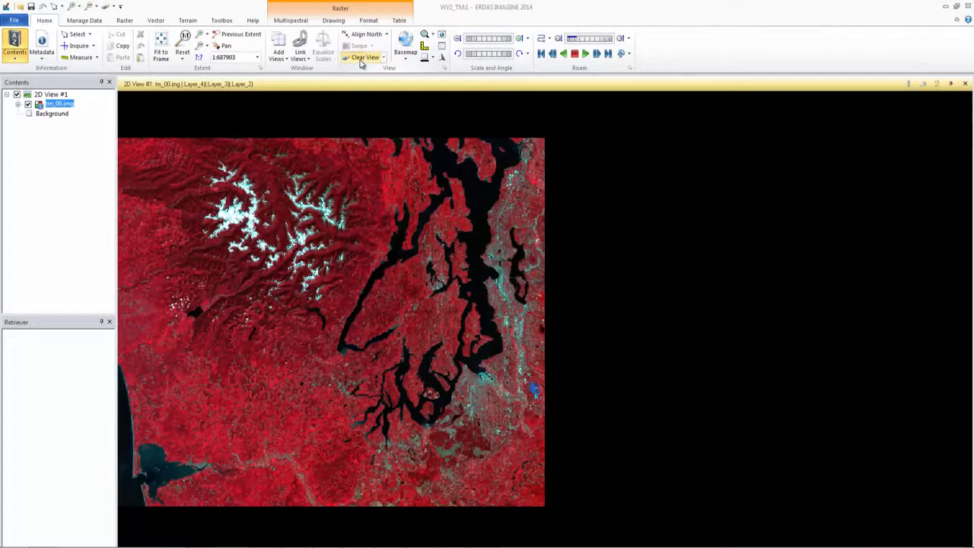
click(362, 61)
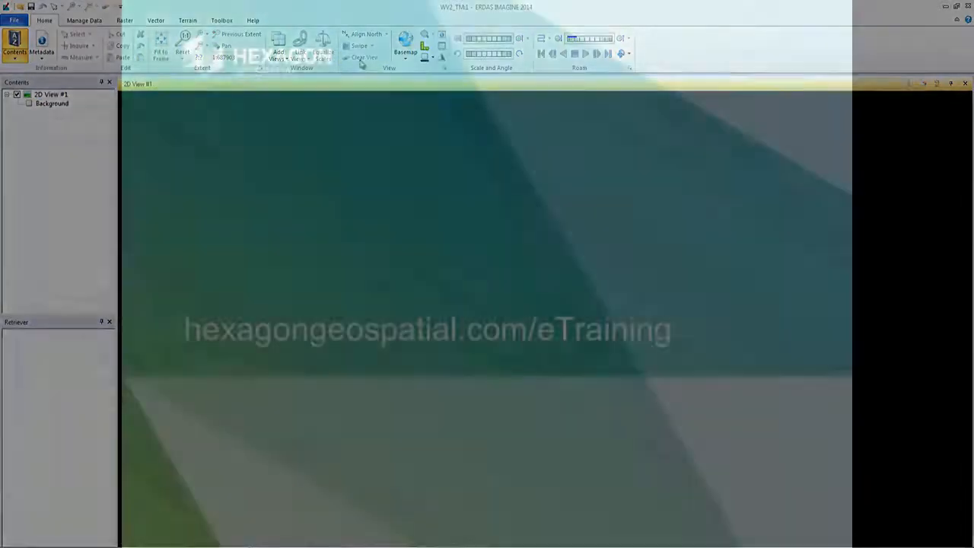